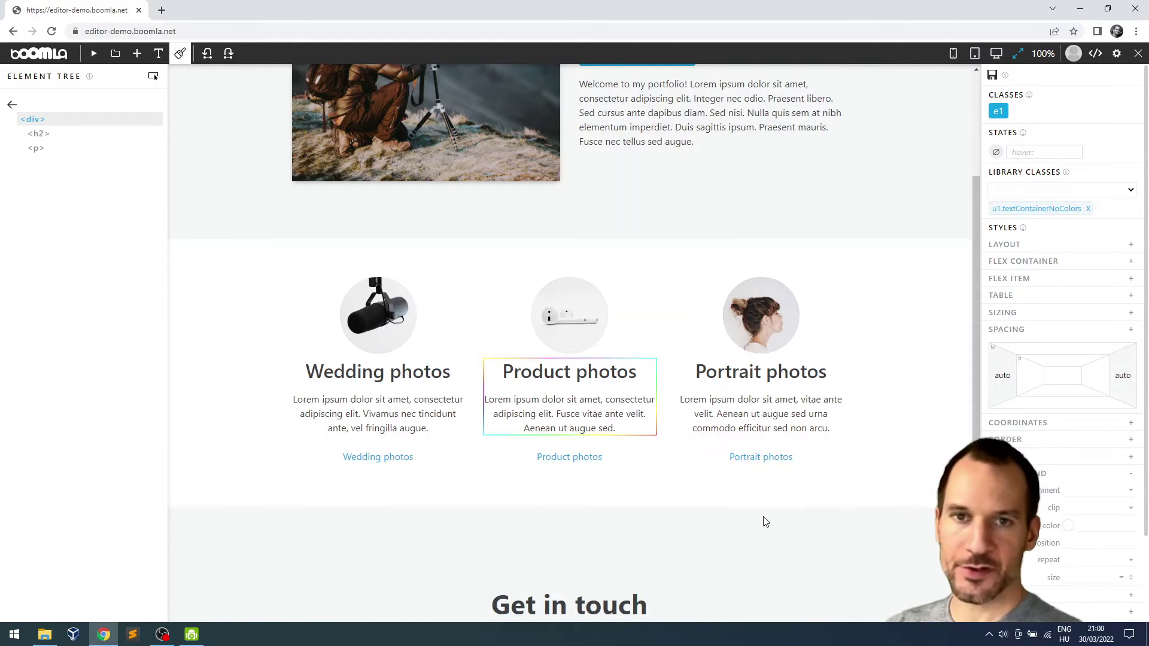
Step: Set the Product photos text container's border widths to 1 px top, 1 px right, 4 px bottom and 2 px left
{"action": "scroll", "coordinate": [1031, 488], "scroll_direction": "down", "scroll_amount": 1}
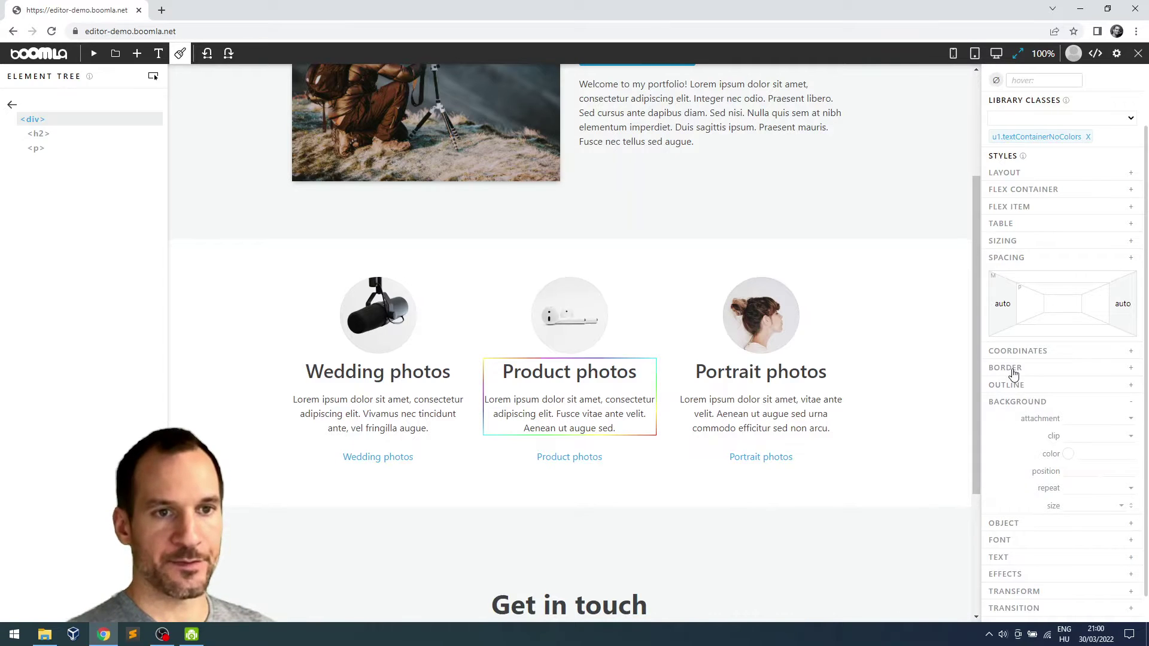
{"action": "left_click", "coordinate": [1012, 374]}
{"action": "left_click", "coordinate": [1011, 388]}
{"action": "type", "text": "1"}
{"action": "left_click", "coordinate": [1012, 402]}
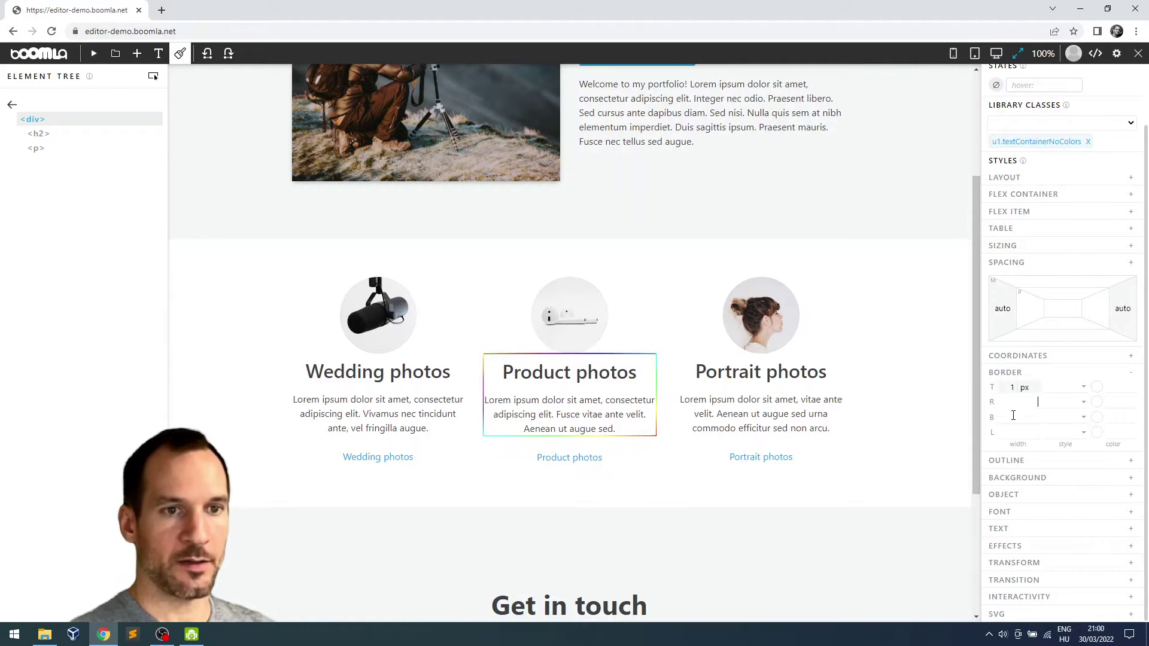
{"action": "type", "text": "1"}
{"action": "left_click", "coordinate": [1011, 417]}
{"action": "type", "text": "4"}
{"action": "left_click", "coordinate": [1008, 432]}
{"action": "type", "text": "2"}
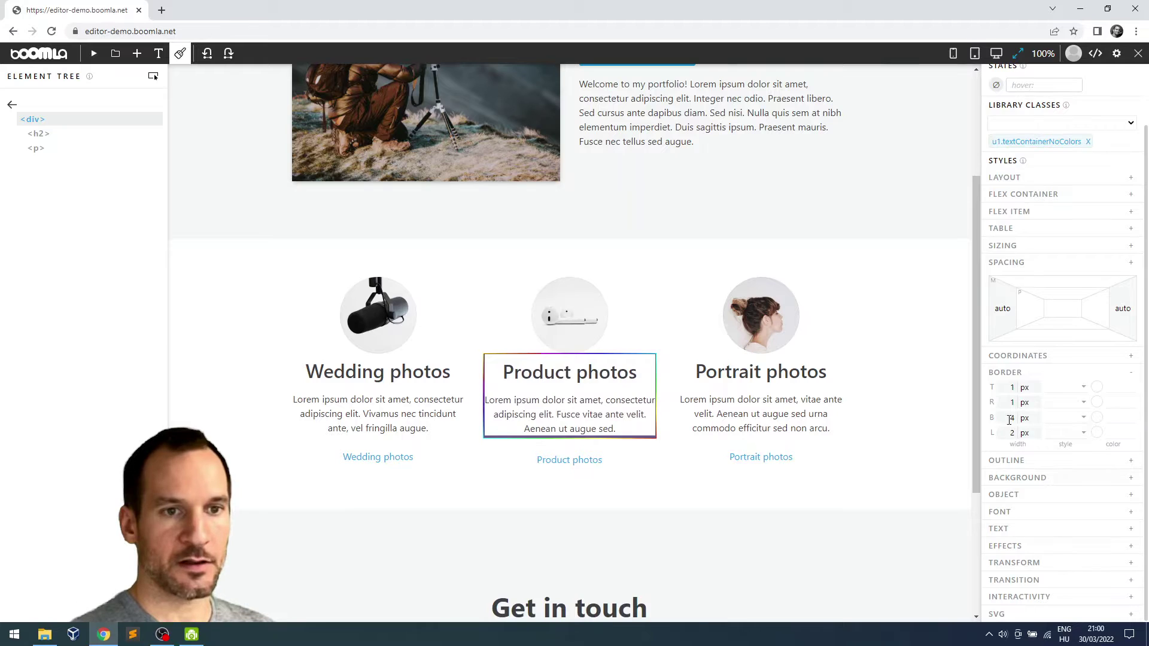
Step: Set the container's left and bottom border widths to 1 px
{"action": "key", "text": "BackSpace"}
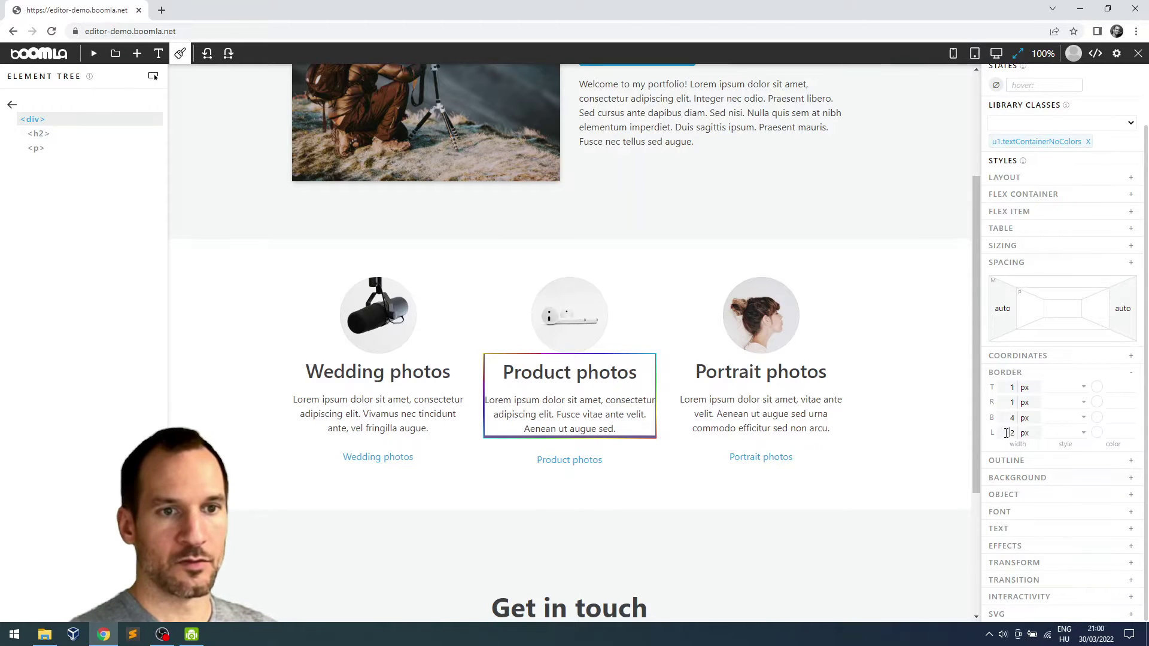
{"action": "type", "text": "1"}
{"action": "left_click", "coordinate": [1012, 417]}
{"action": "key", "text": "BackSpace"}
{"action": "type", "text": "1"}
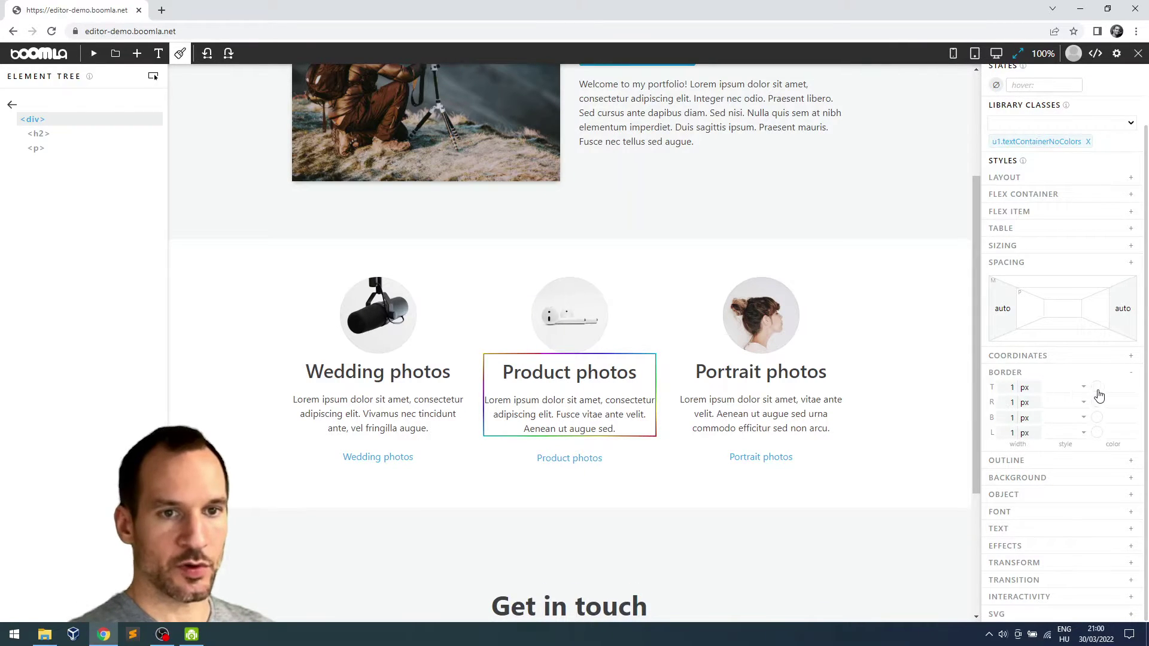
Step: Reselect the Product photos div and set both its top and bottom margins to 48
{"action": "scroll", "coordinate": [856, 405], "scroll_direction": "up", "scroll_amount": 1}
{"action": "left_click", "coordinate": [49, 324]}
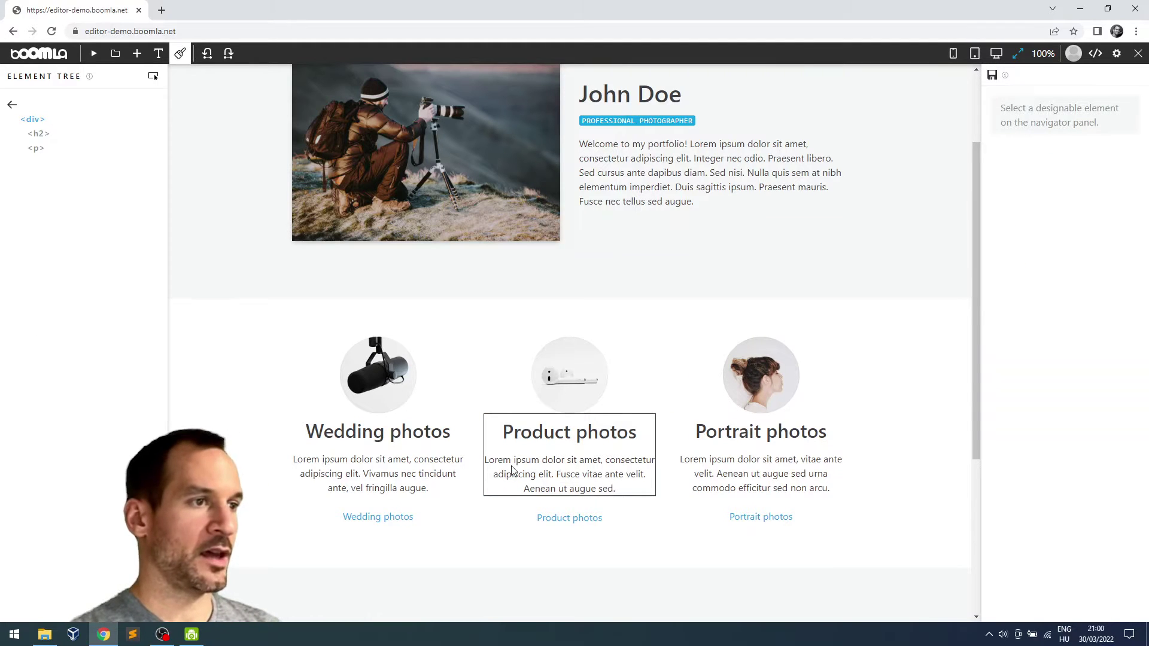
{"action": "left_click", "coordinate": [100, 120]}
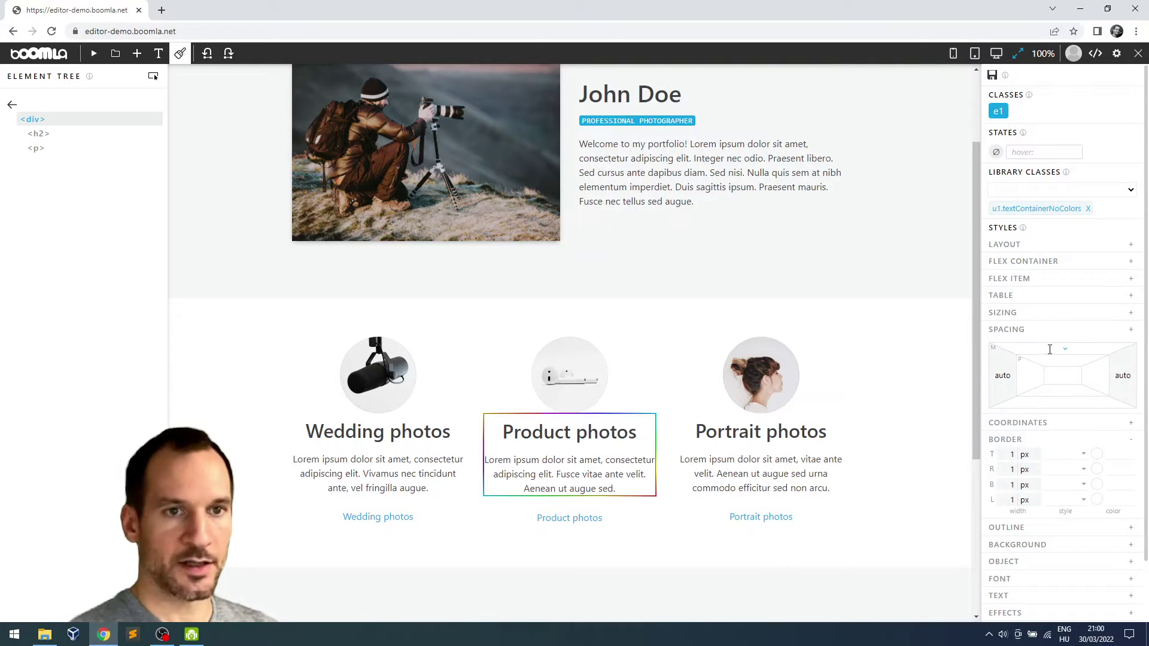
{"action": "left_click_drag", "start_coordinate": [1049, 349], "coordinate": [1054, 320]}
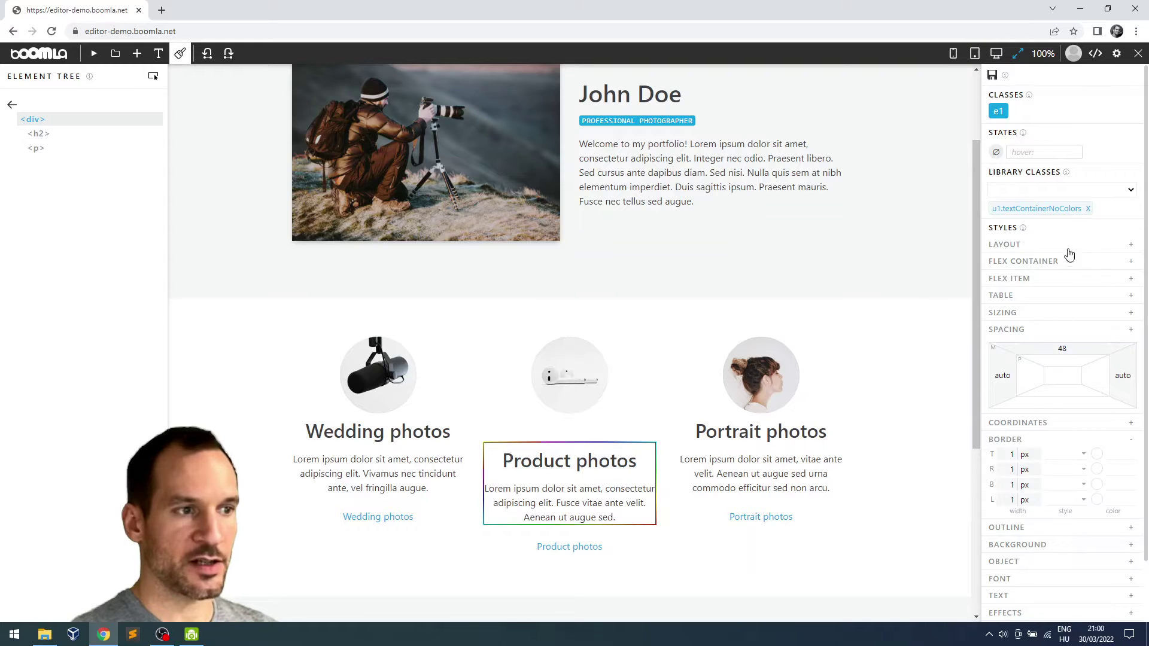
{"action": "mouse_move", "coordinate": [1058, 383]}
{"action": "left_mouse_down"}
{"action": "mouse_move", "coordinate": [1065, 412]}
{"action": "mouse_move", "coordinate": [1059, 388]}
{"action": "left_mouse_up"}
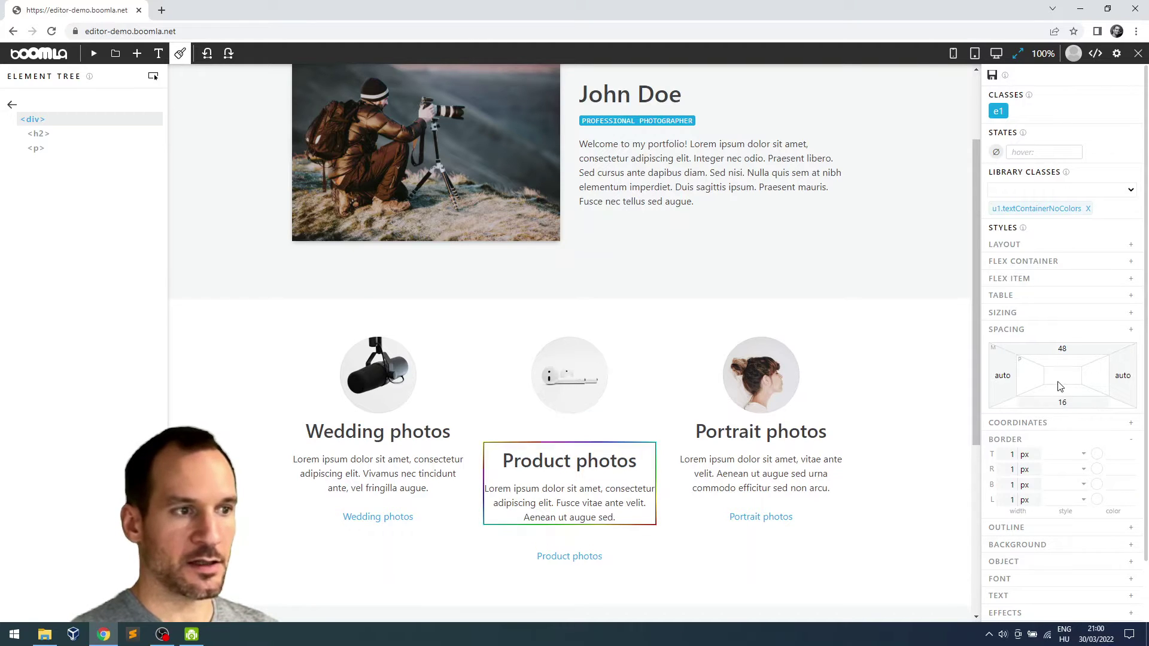
{"action": "double_click", "coordinate": [1055, 402]}
{"action": "type", "text": "48"}
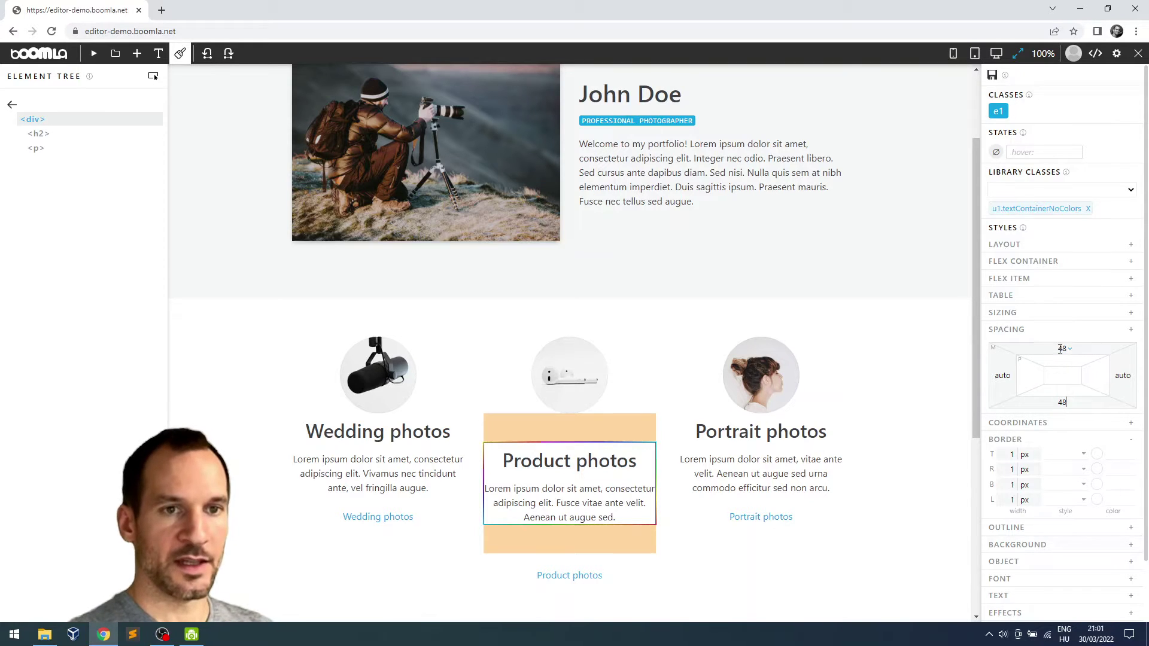
Step: Set the container's margins on all four sides to 16 and its padding on all four sides to 16
{"action": "left_click_drag", "start_coordinate": [1060, 359], "coordinate": [1062, 431]}
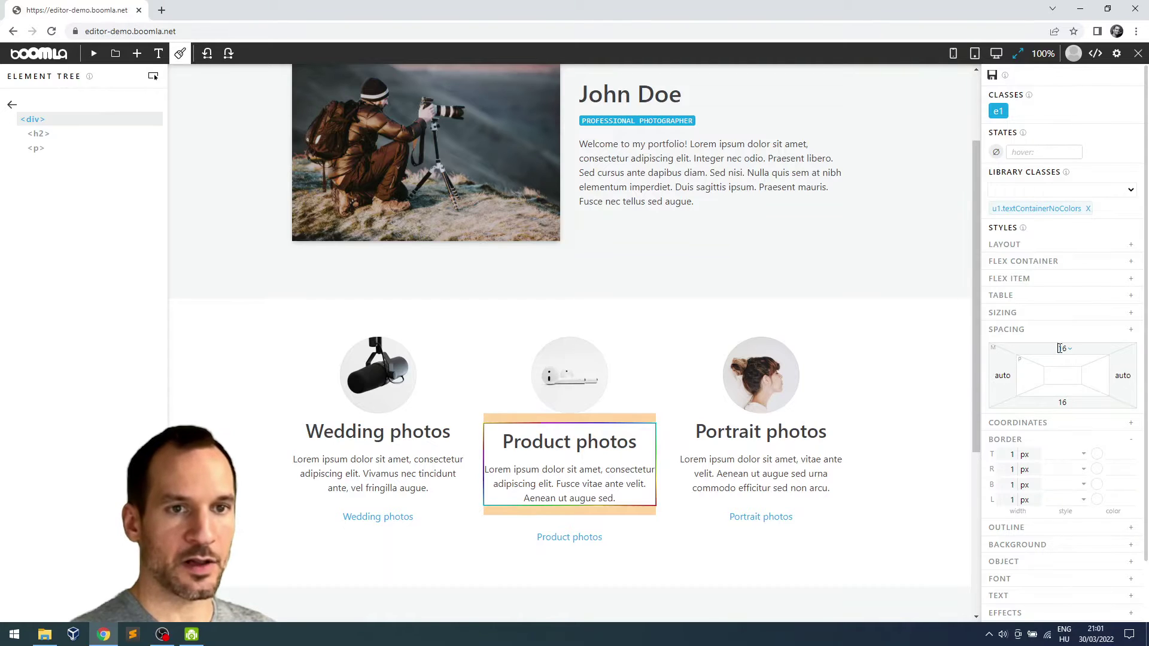
{"action": "mouse_move", "coordinate": [1060, 349]}
{"action": "left_mouse_down"}
{"action": "mouse_move", "coordinate": [1072, 308]}
{"action": "mouse_move", "coordinate": [1065, 379]}
{"action": "mouse_move", "coordinate": [1071, 327]}
{"action": "mouse_move", "coordinate": [1061, 372]}
{"action": "mouse_move", "coordinate": [1060, 350]}
{"action": "mouse_move", "coordinate": [1061, 361]}
{"action": "left_mouse_up"}
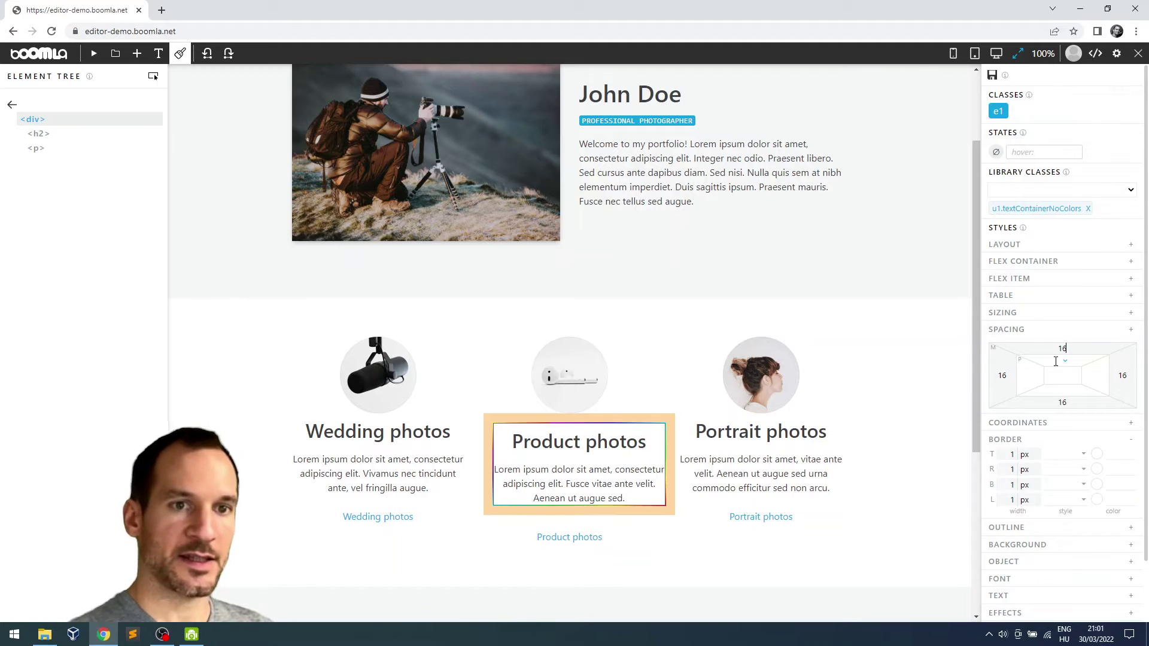
{"action": "mouse_move", "coordinate": [1056, 361]}
{"action": "left_mouse_down"}
{"action": "mouse_move", "coordinate": [1057, 348]}
{"action": "mouse_move", "coordinate": [1057, 375]}
{"action": "mouse_move", "coordinate": [1064, 347]}
{"action": "mouse_move", "coordinate": [1062, 373]}
{"action": "mouse_move", "coordinate": [1055, 364]}
{"action": "left_mouse_up"}
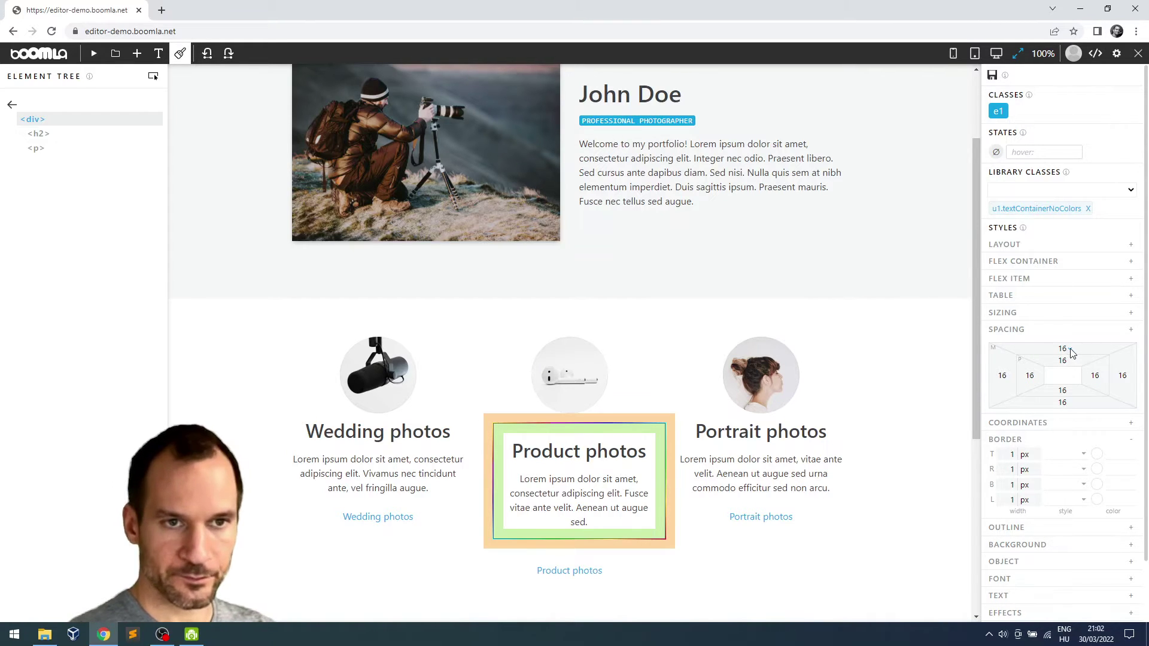
Step: Clear the container's top, bottom, left and right margins
{"action": "left_click", "coordinate": [1063, 349]}
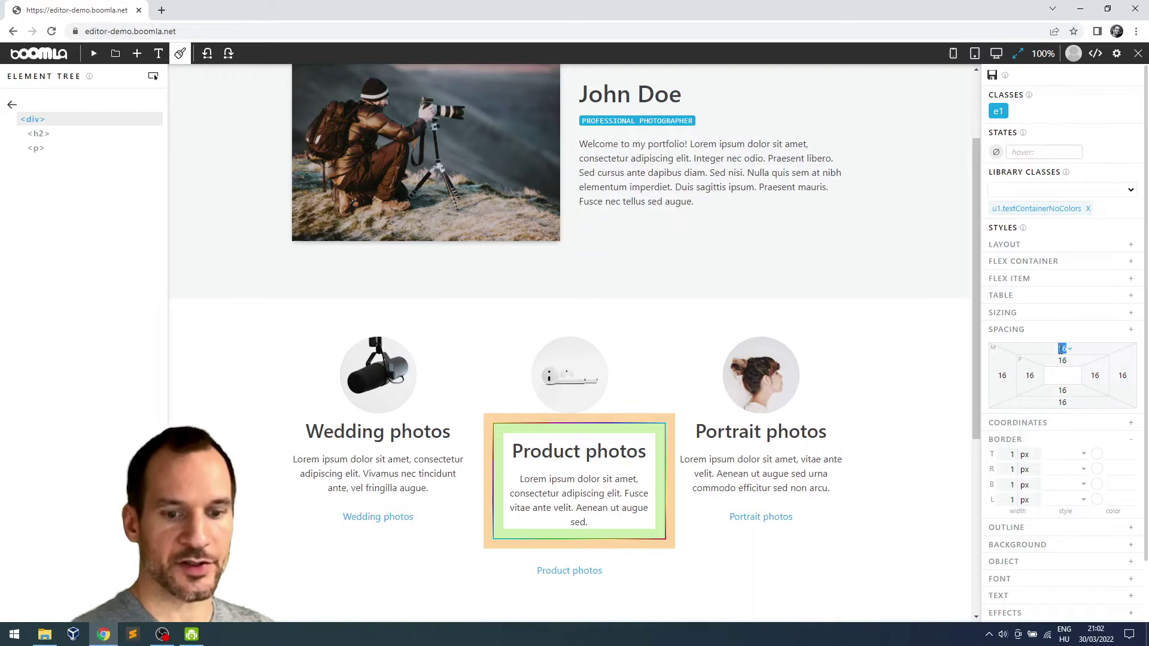
{"action": "key", "text": "BackSpace"}
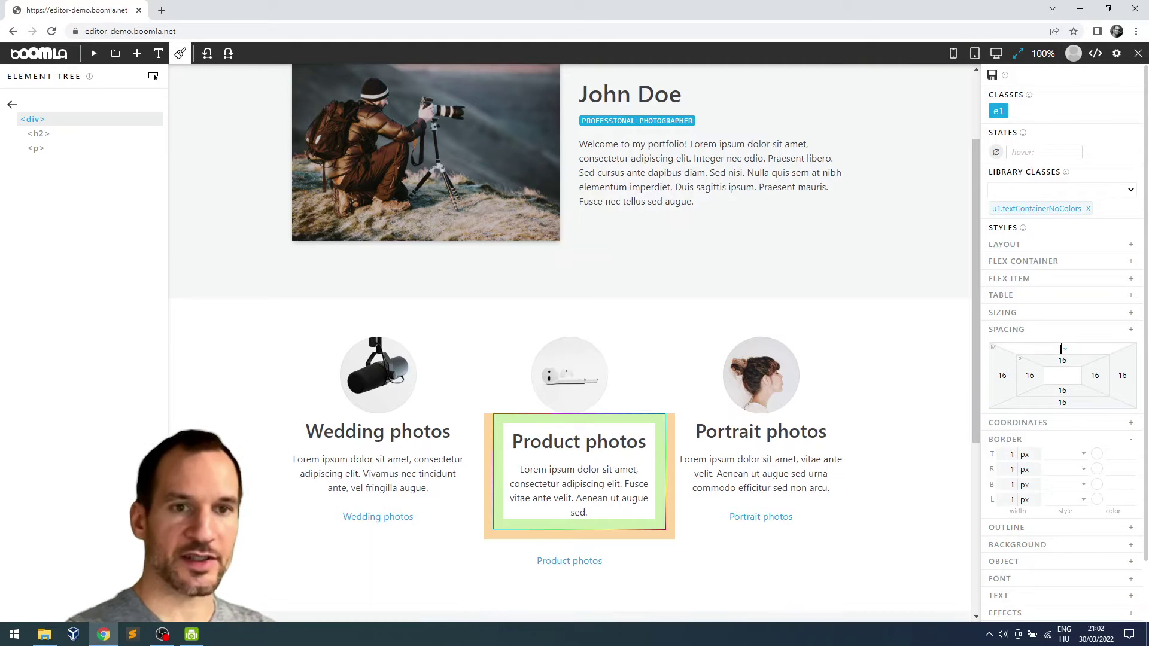
{"action": "left_click", "coordinate": [1069, 403]}
{"action": "left_click", "coordinate": [1088, 421]}
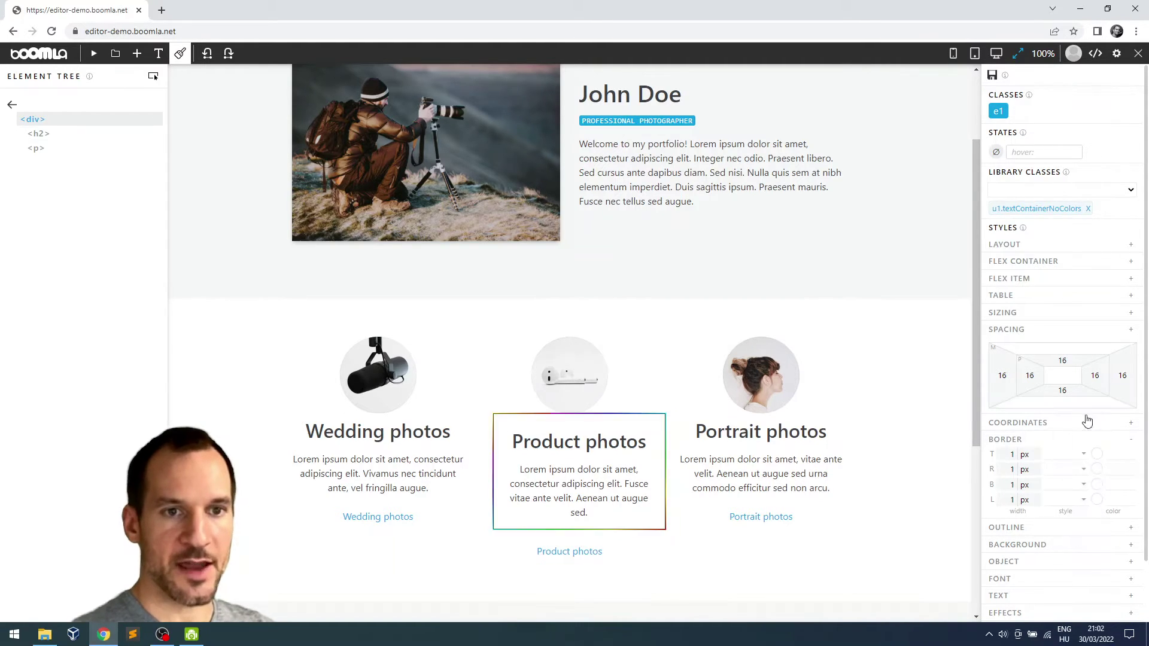
{"action": "left_click", "coordinate": [1012, 376]}
{"action": "left_click", "coordinate": [1029, 394]}
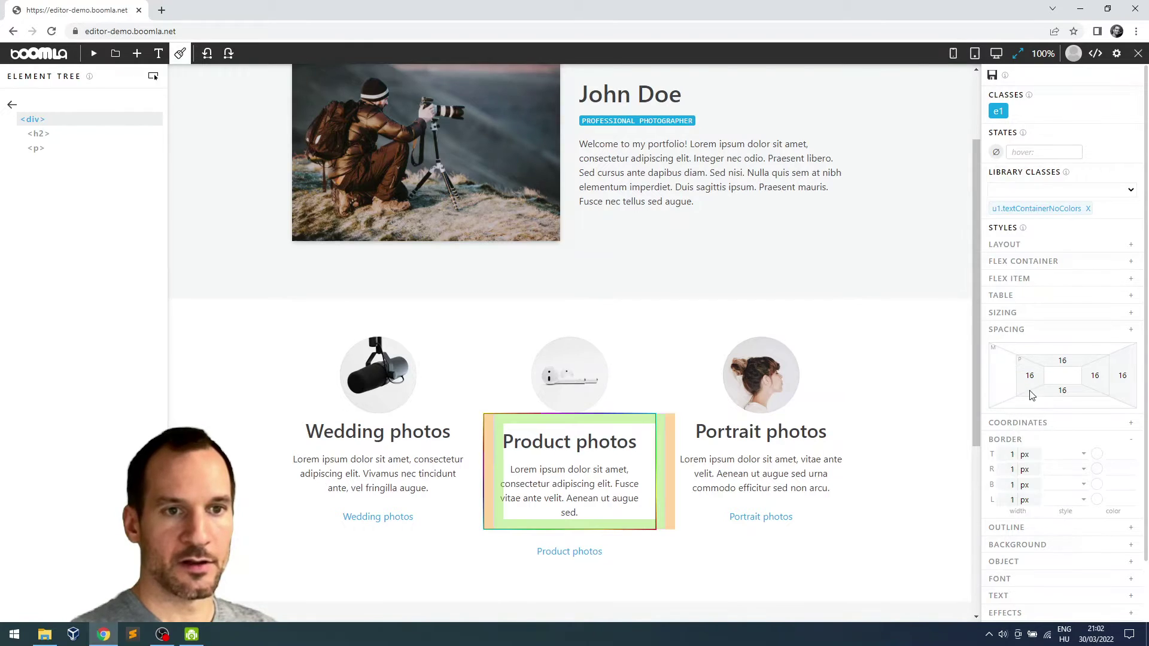
{"action": "left_click", "coordinate": [1130, 376]}
{"action": "left_click", "coordinate": [1120, 393]}
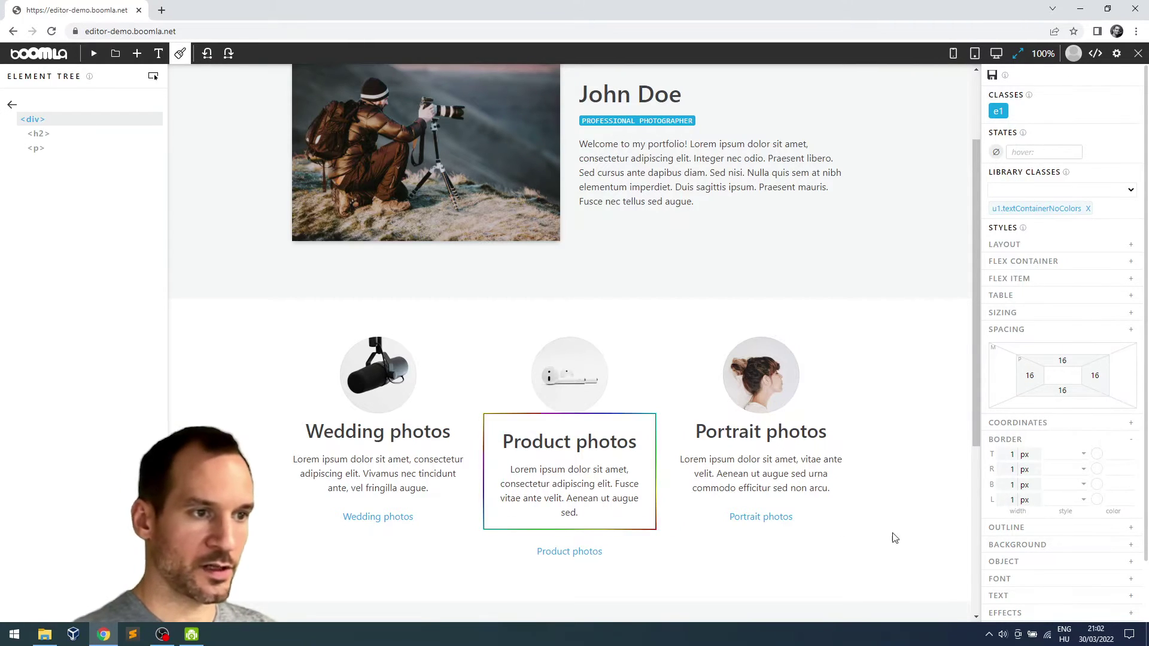
Step: Switch the unit of the container's top padding to percent and review the other available units
{"action": "left_click", "coordinate": [1071, 361]}
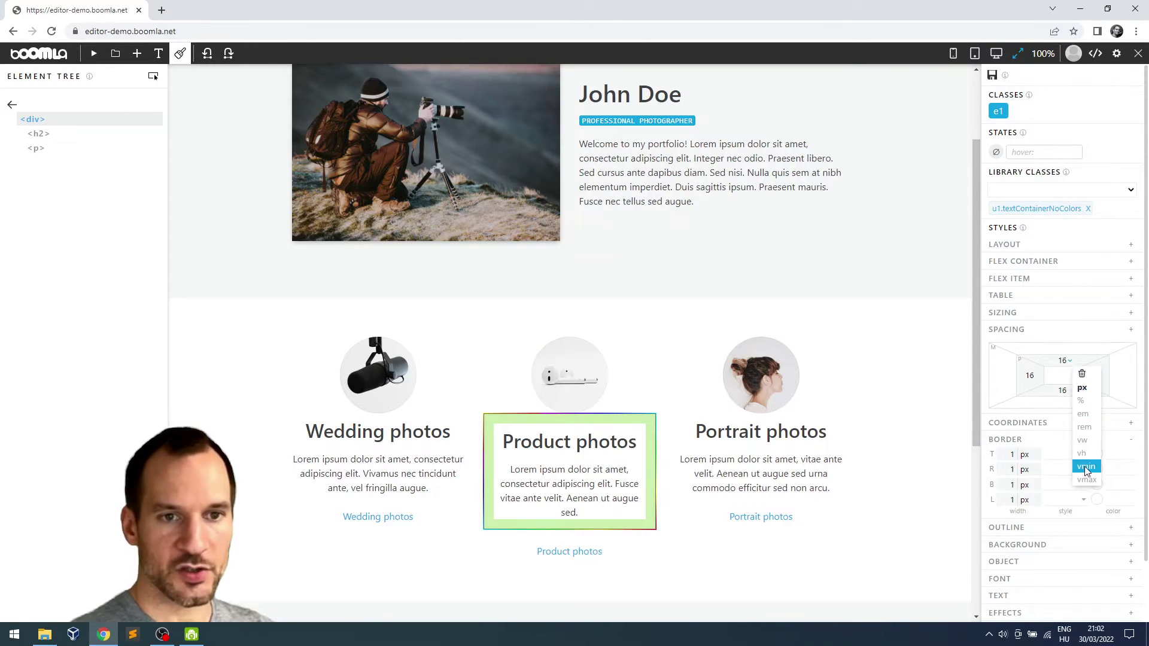
{"action": "left_click", "coordinate": [1082, 402]}
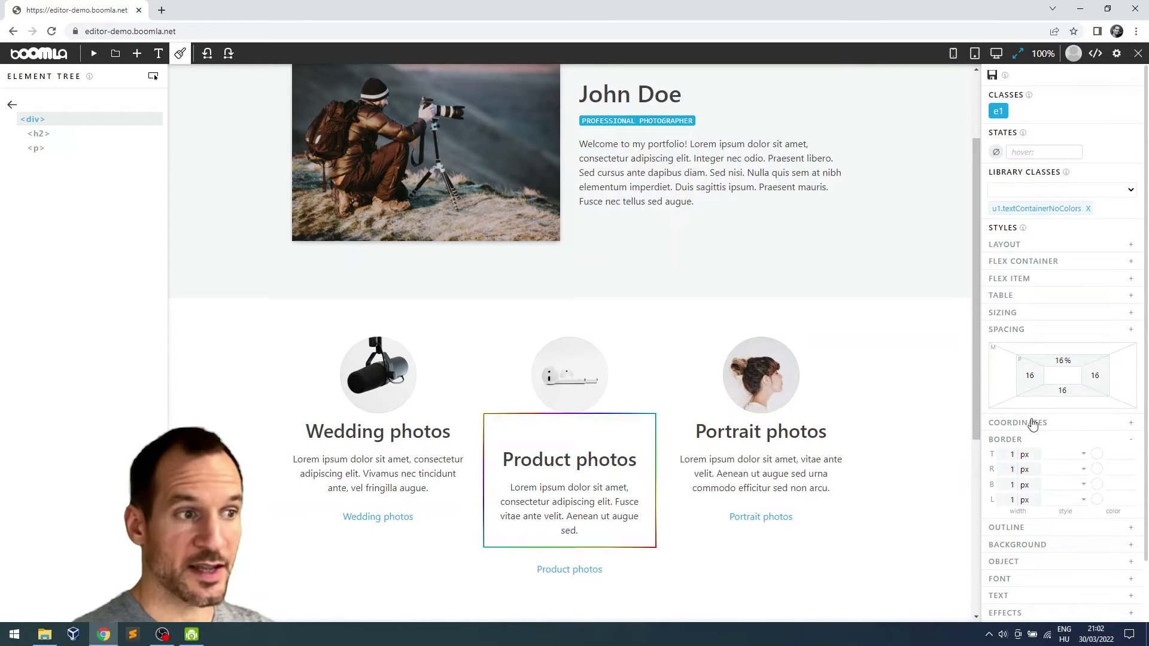
{"action": "left_click", "coordinate": [1070, 361]}
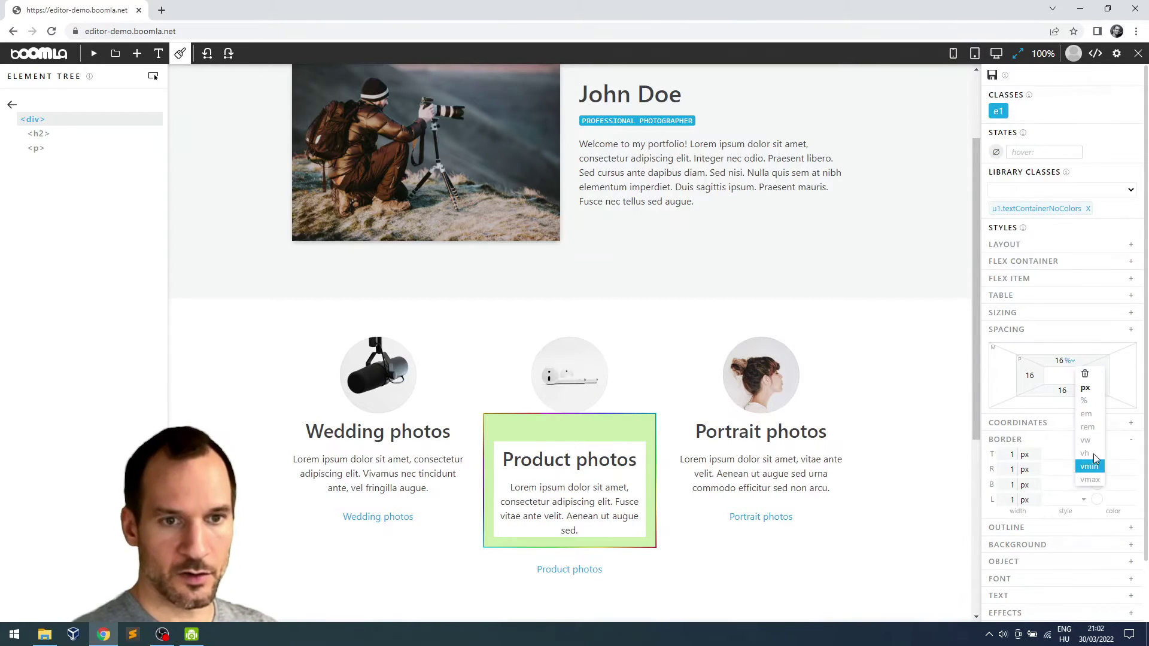
{"action": "left_click", "coordinate": [1070, 341]}
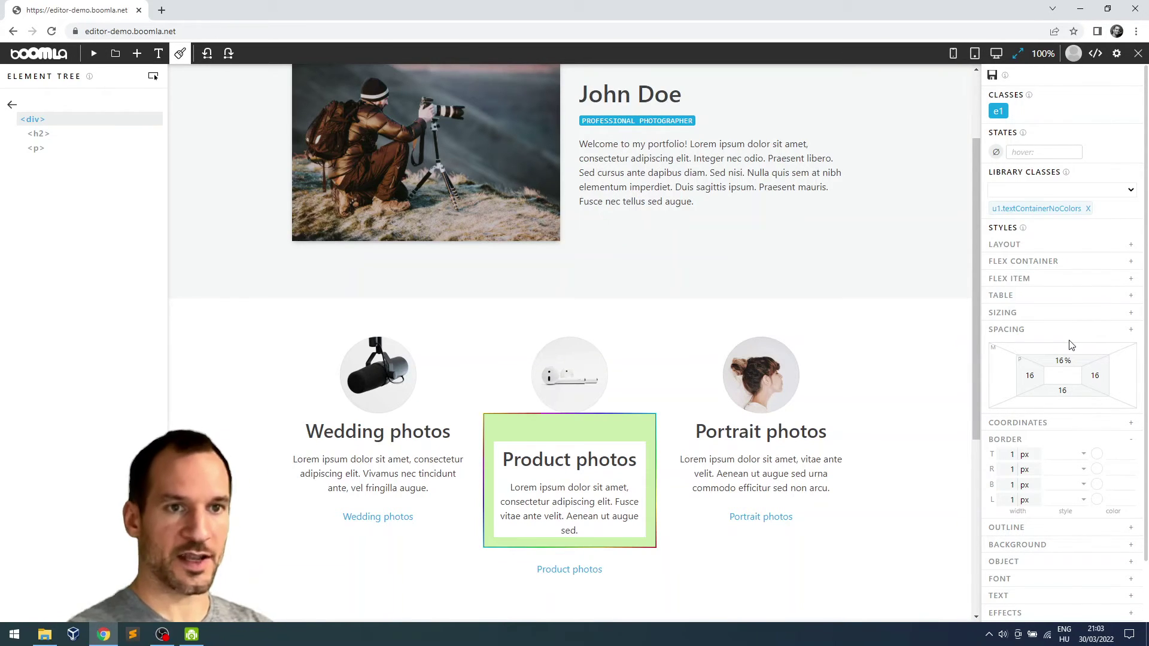
Step: Examine the container's flex item properties, including flex-grow
{"action": "left_click", "coordinate": [1025, 280]}
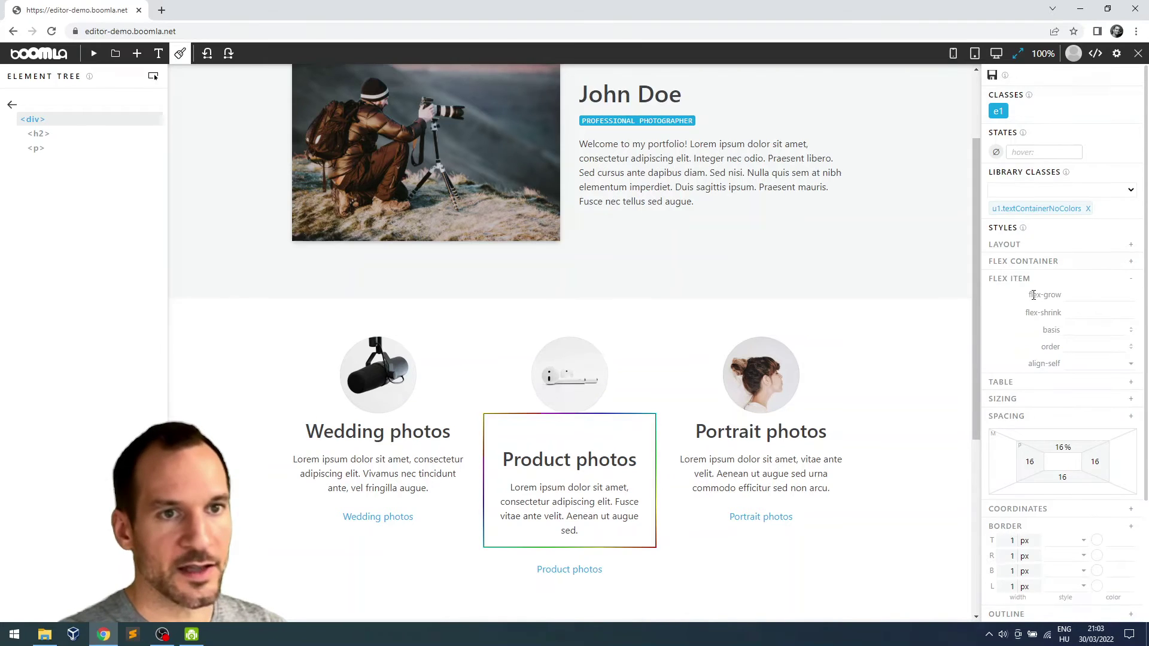
{"action": "triple_click", "coordinate": [1053, 295]}
{"action": "left_click", "coordinate": [1035, 296]}
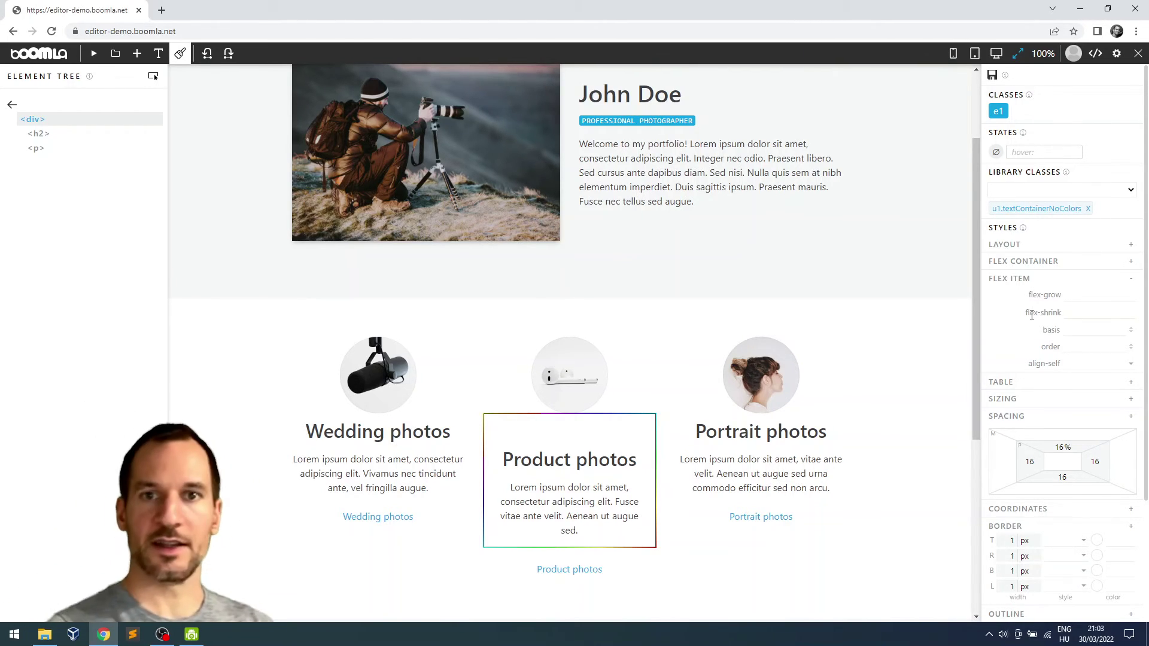
Step: Switch the container's top padding unit back to px, try 8, and set it to 16
{"action": "left_click", "coordinate": [1069, 447]}
{"action": "left_click", "coordinate": [1087, 475]}
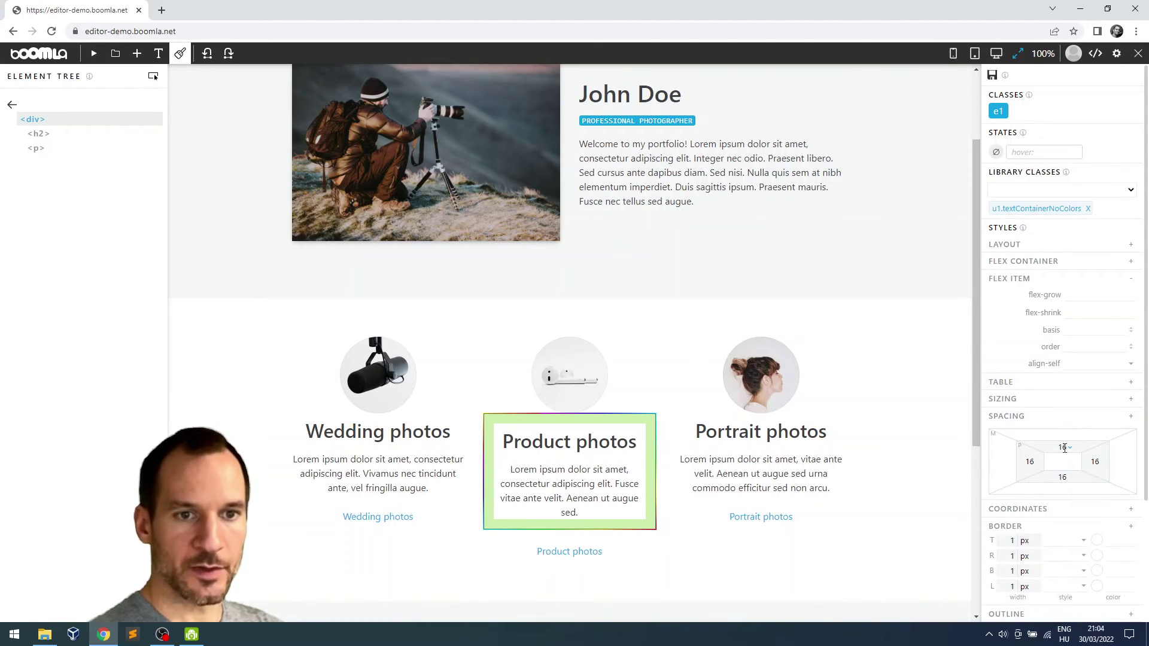
{"action": "mouse_move", "coordinate": [1063, 447]}
{"action": "left_mouse_down"}
{"action": "mouse_move", "coordinate": [1069, 405]}
{"action": "mouse_move", "coordinate": [1082, 431]}
{"action": "mouse_move", "coordinate": [1084, 419]}
{"action": "mouse_move", "coordinate": [1071, 468]}
{"action": "left_mouse_up"}
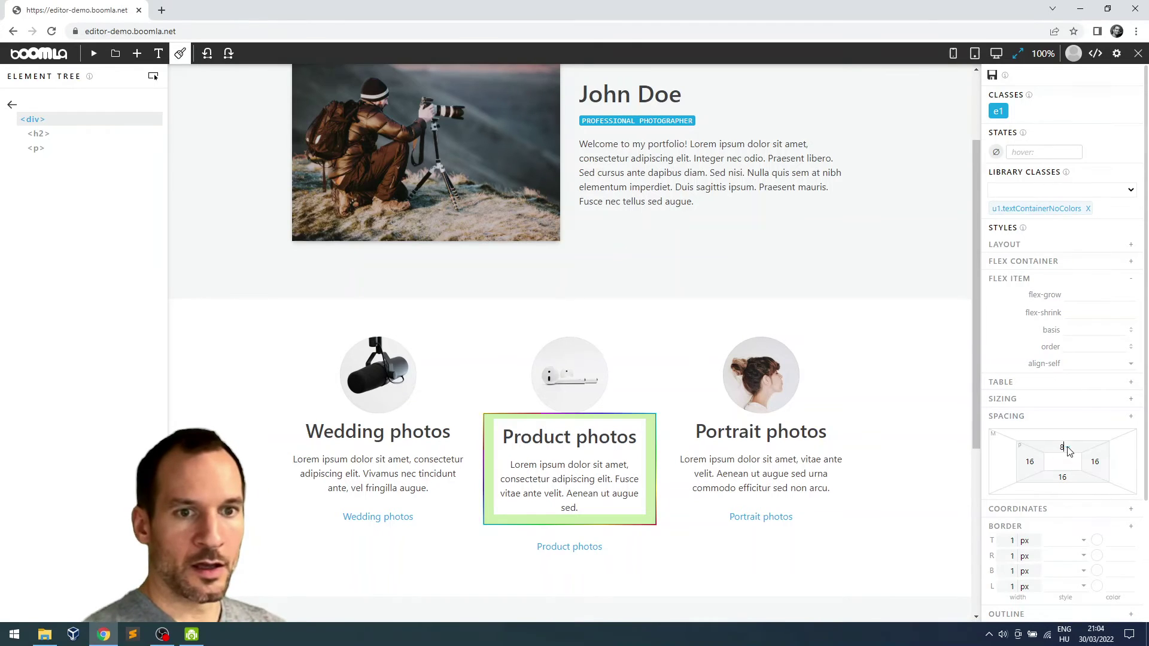
{"action": "left_click", "coordinate": [1061, 448]}
{"action": "key", "text": "BackSpace"}
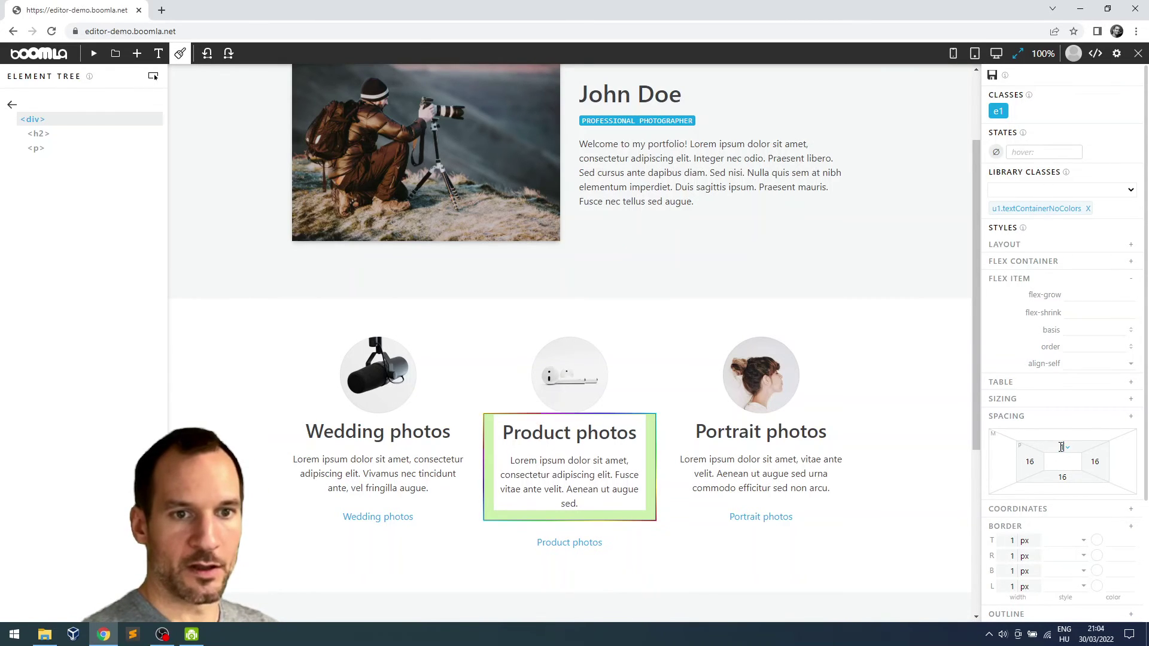
{"action": "type", "text": "16"}
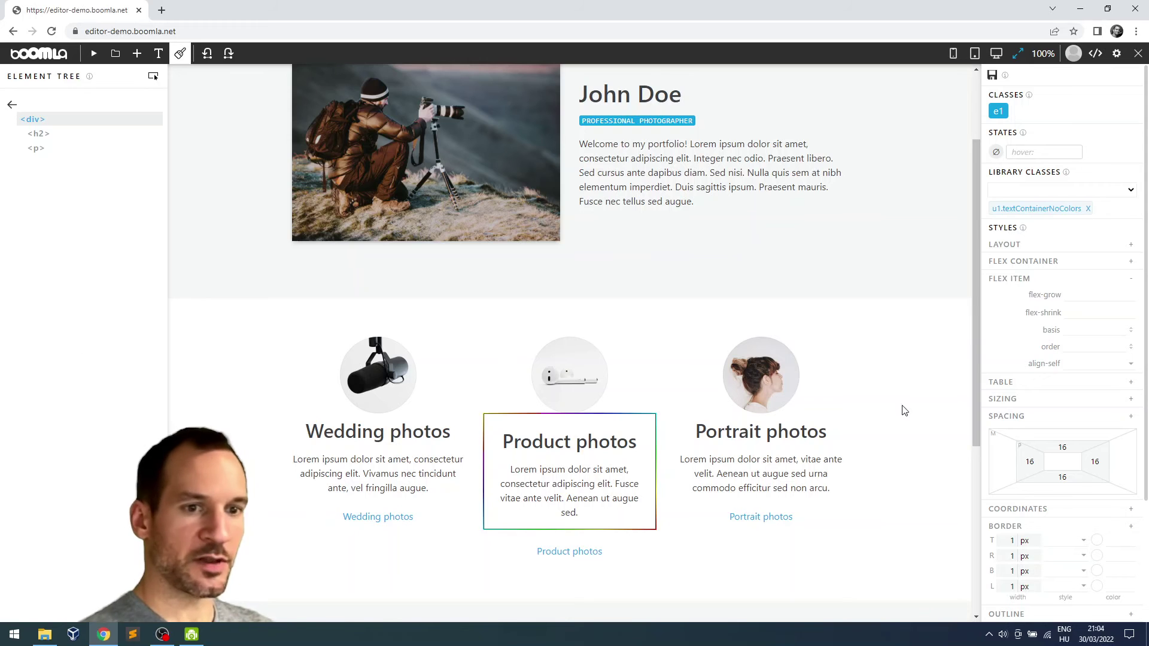
Step: Set the border style to dashed on all four sides of the container
{"action": "scroll", "coordinate": [1066, 455], "scroll_direction": "down", "scroll_amount": 3}
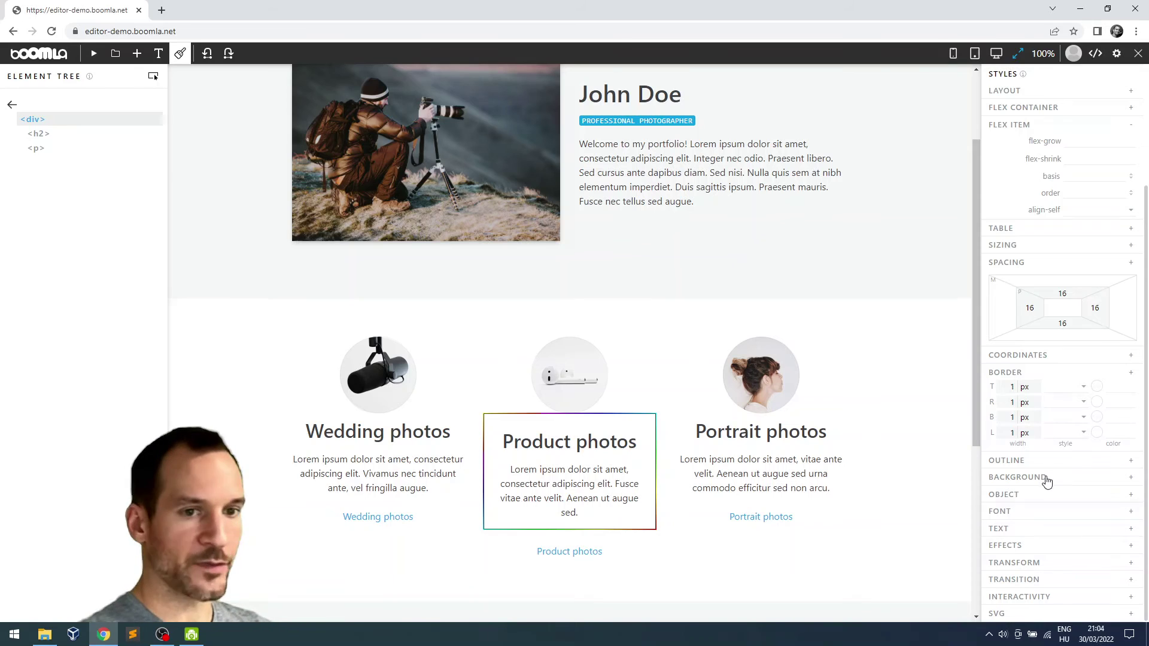
{"action": "left_click", "coordinate": [1065, 386]}
{"action": "left_click", "coordinate": [1072, 411]}
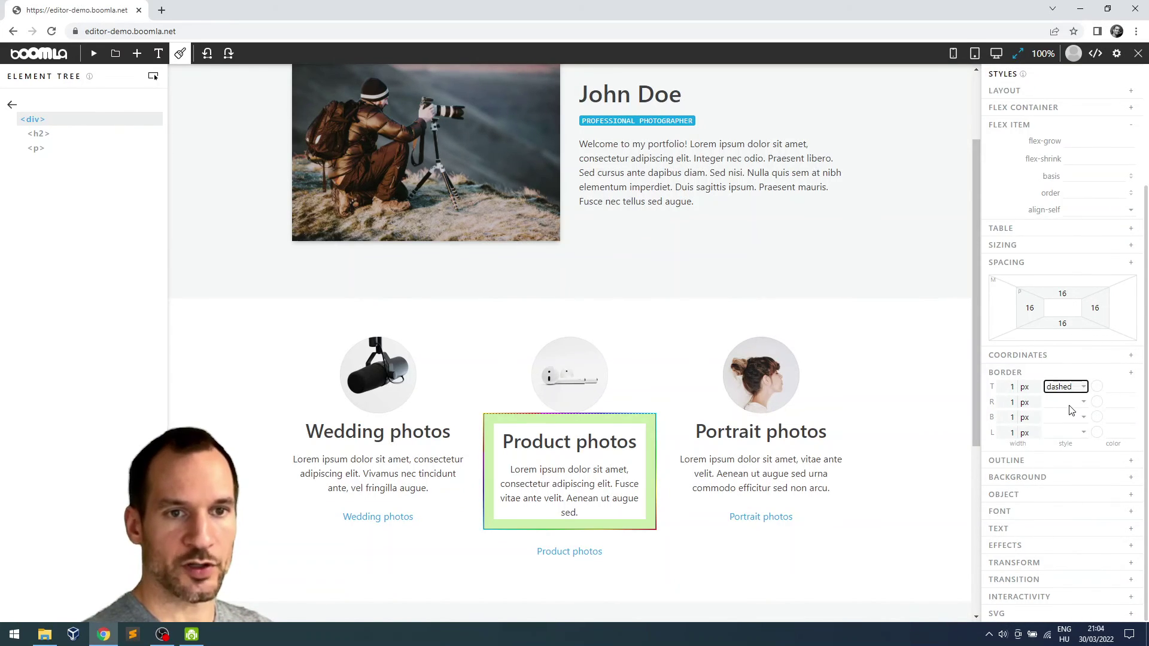
{"action": "left_click", "coordinate": [1066, 402]}
{"action": "left_click", "coordinate": [1070, 427]}
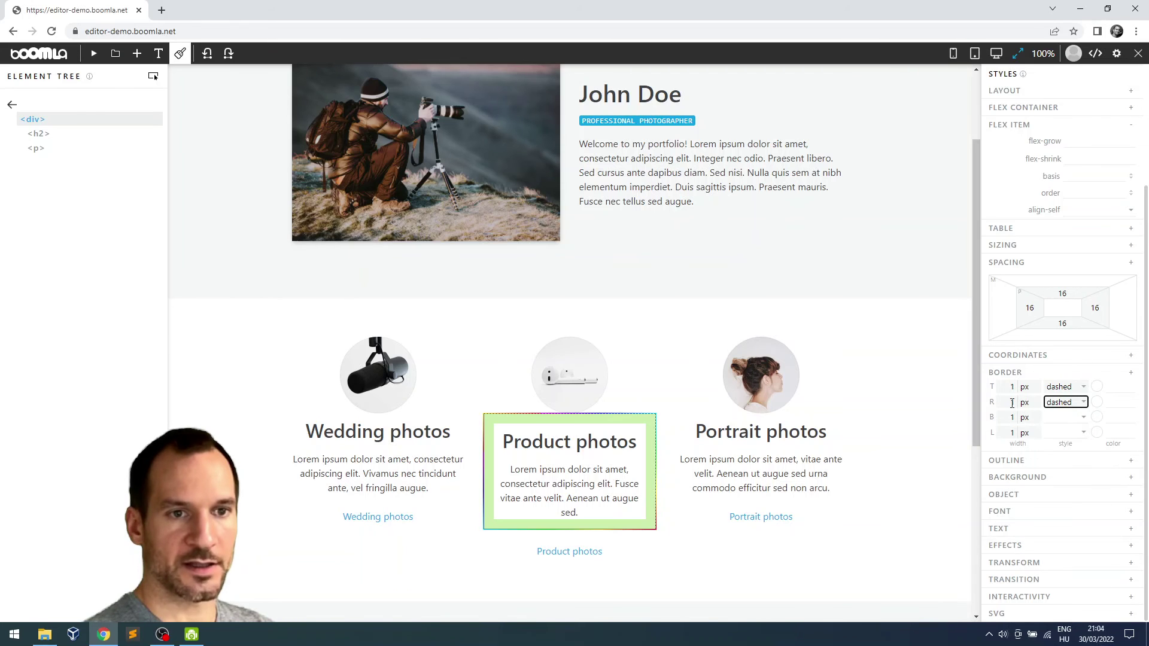
{"action": "left_click", "coordinate": [1066, 418]}
{"action": "left_click", "coordinate": [1070, 443]}
{"action": "left_click", "coordinate": [1065, 433]}
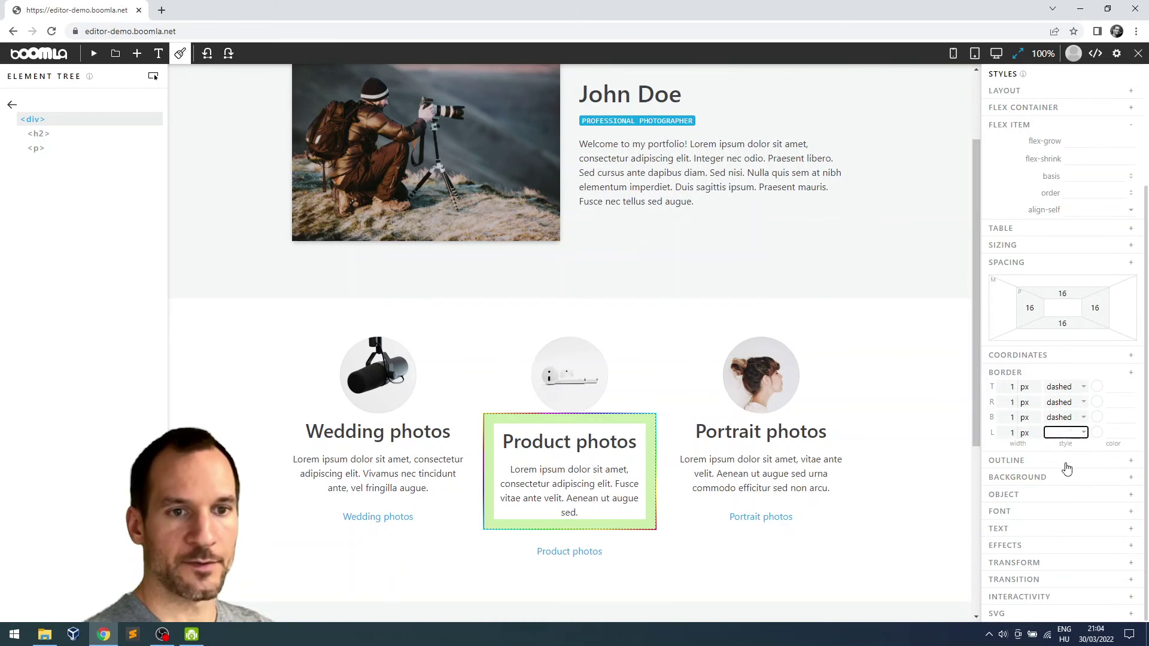
{"action": "left_click", "coordinate": [1066, 463]}
Step: Set the container's top and right border widths to 4 px
{"action": "left_click", "coordinate": [1013, 387]}
{"action": "type", "text": "3"}
{"action": "left_click", "coordinate": [1011, 403]}
{"action": "type", "text": "4"}
{"action": "left_click", "coordinate": [1012, 388]}
{"action": "type", "text": "4"}
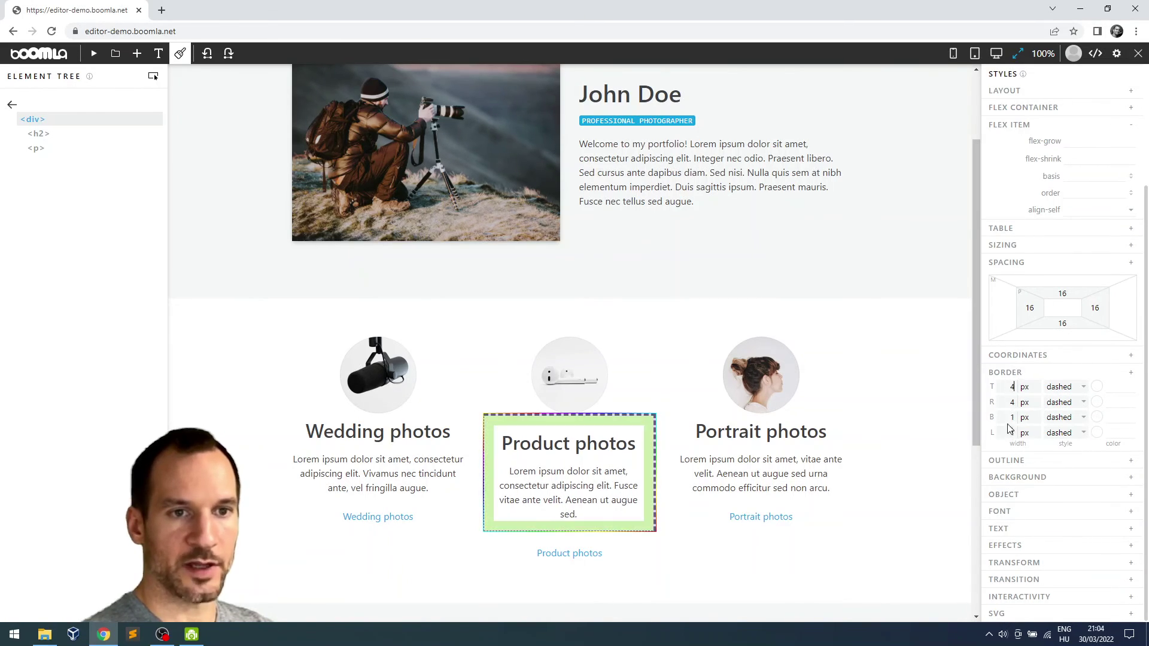
Step: Set the container's border width to 20 px on all four sides and deselect it to view the result
{"action": "key", "text": "BackSpace"}
{"action": "type", "text": "200"}
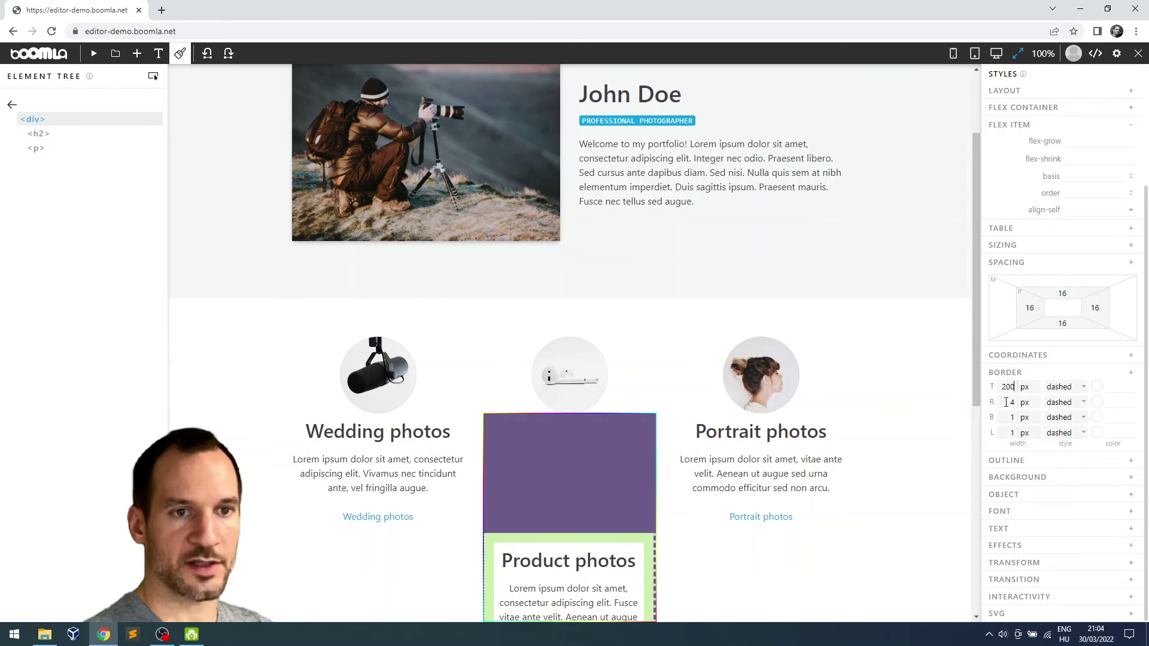
{"action": "key", "text": "BackSpace"}
{"action": "double_click", "coordinate": [1012, 402]}
{"action": "type", "text": "20"}
{"action": "double_click", "coordinate": [1012, 417]}
{"action": "type", "text": "20"}
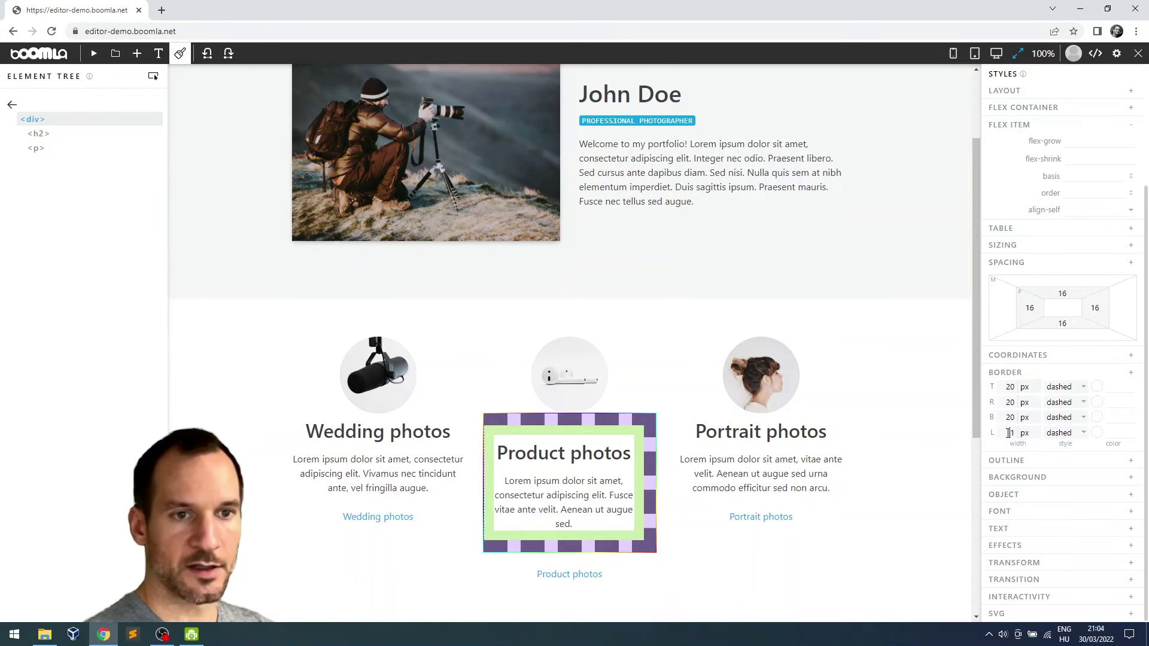
{"action": "double_click", "coordinate": [1011, 433]}
{"action": "type", "text": "20"}
{"action": "left_click", "coordinate": [154, 441]}
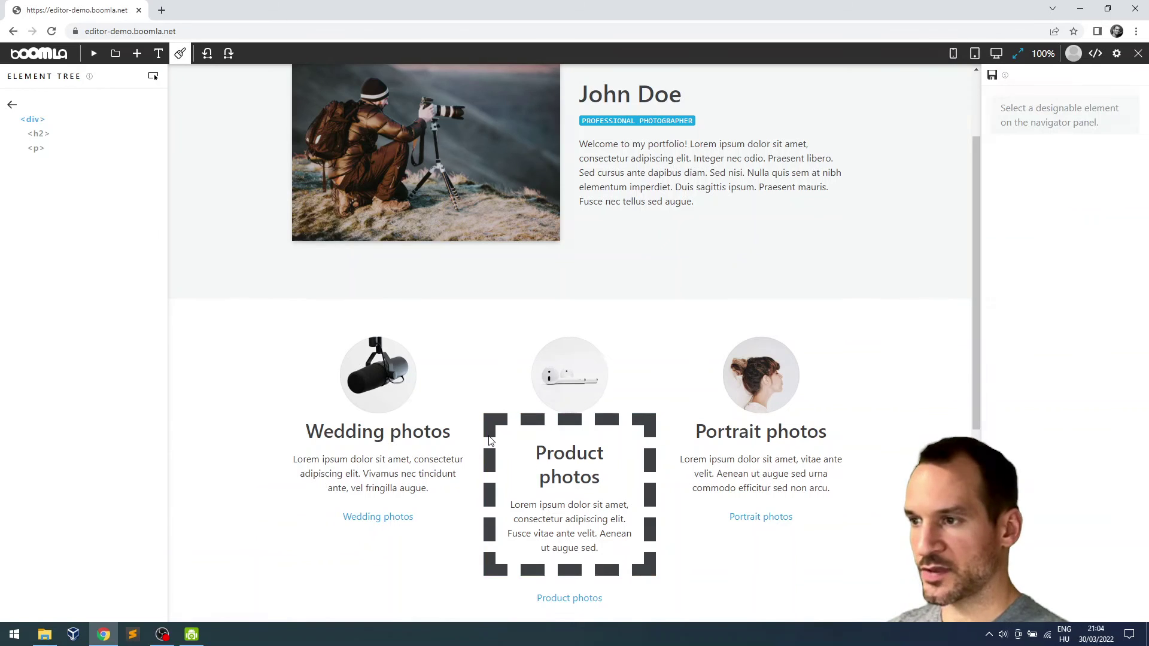
Step: Give the Product photos text container a red background color from the base palette, then deselect it
{"action": "left_click", "coordinate": [123, 122]}
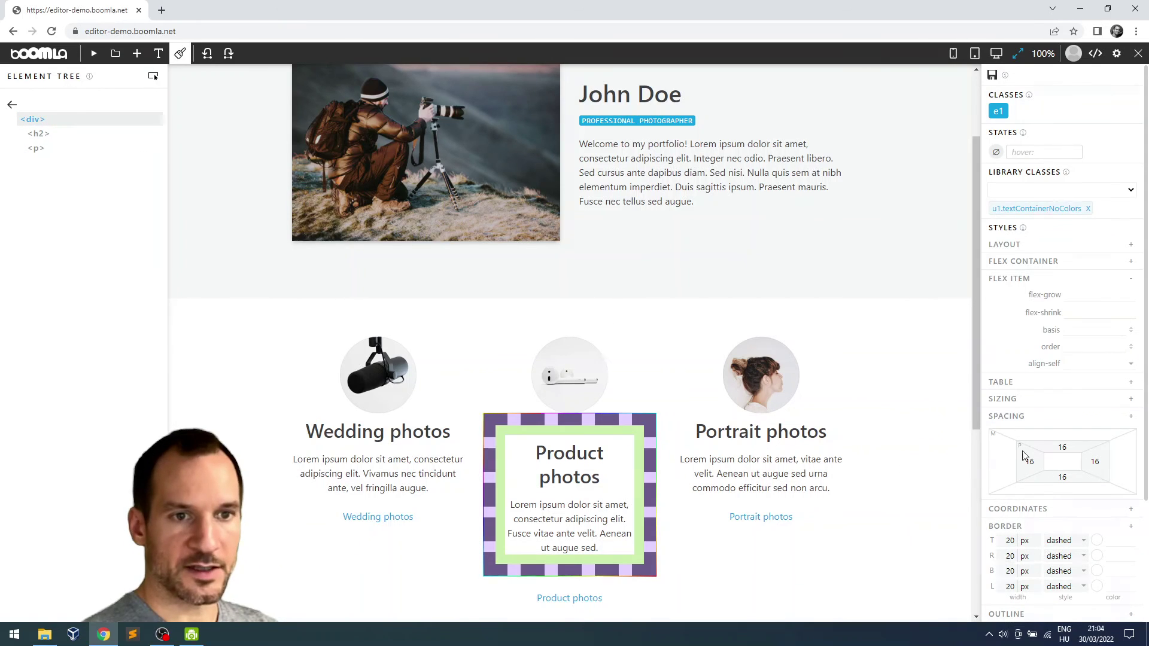
{"action": "scroll", "coordinate": [1068, 419], "scroll_direction": "down", "scroll_amount": 3}
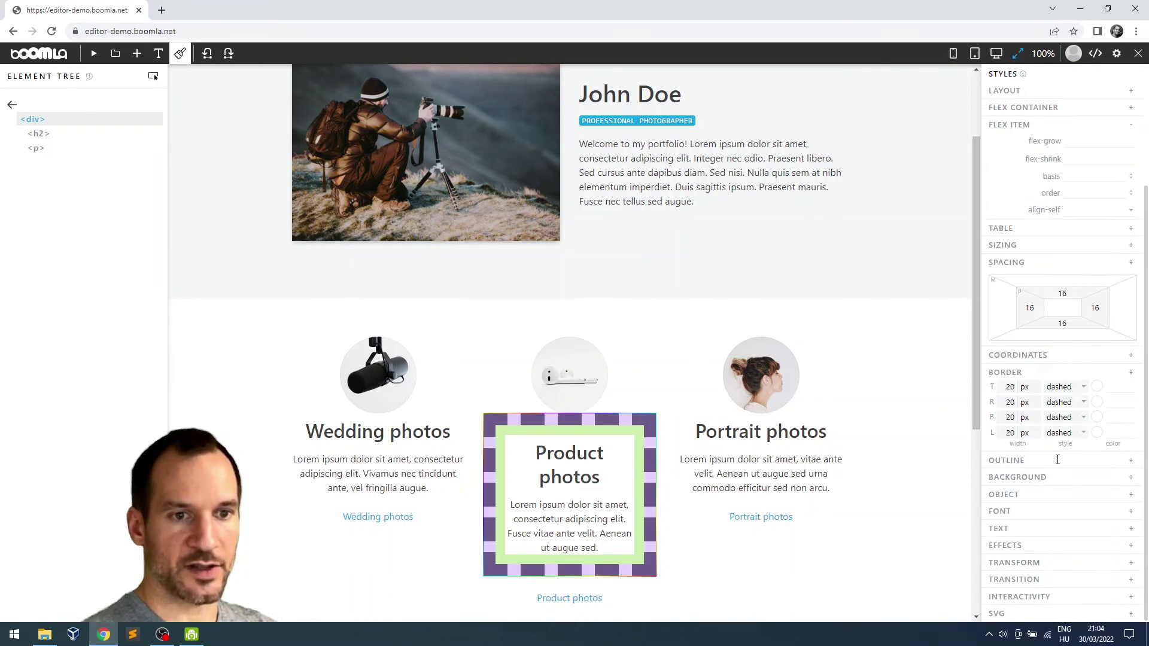
{"action": "left_click", "coordinate": [1064, 478]}
{"action": "left_click", "coordinate": [1069, 442]}
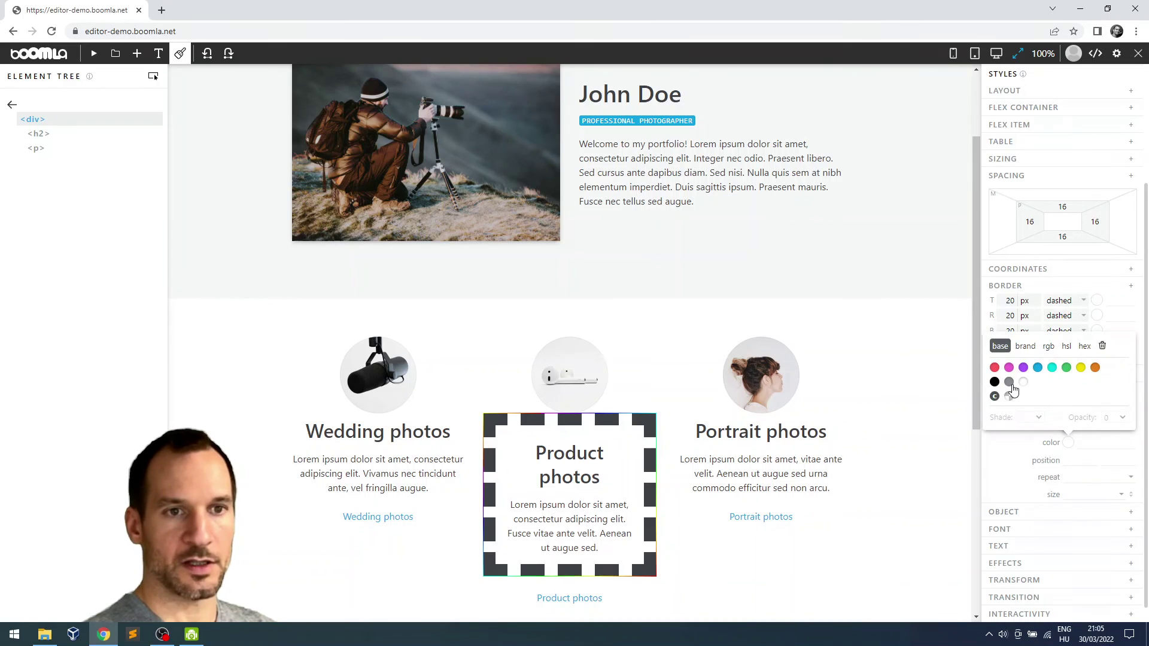
{"action": "left_click", "coordinate": [995, 368]}
{"action": "left_click", "coordinate": [14, 316]}
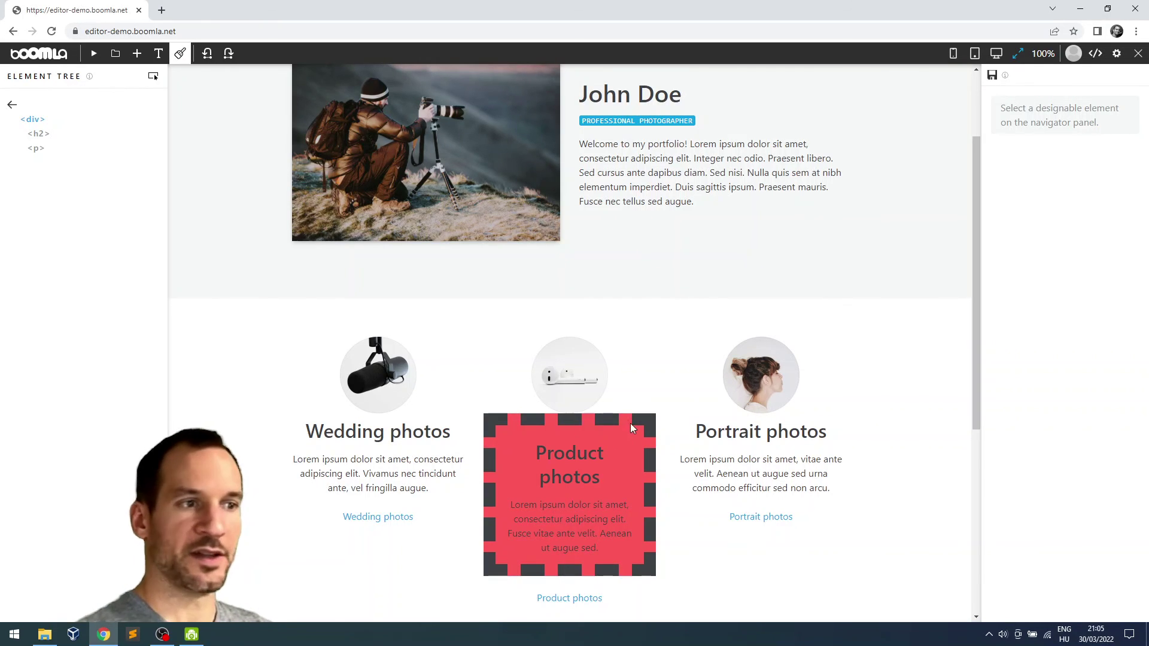
Step: Increase the Product photos container's top margin to 48 and exit the visual design mode
{"action": "left_click", "coordinate": [102, 121]}
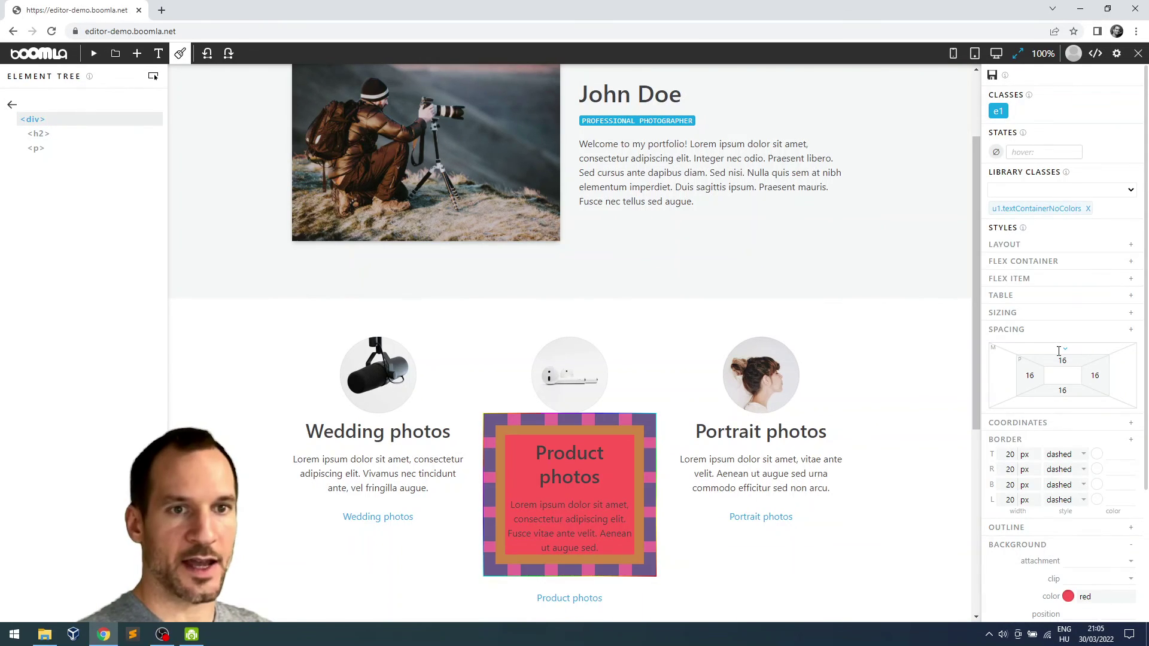
{"action": "left_click_drag", "start_coordinate": [1060, 315], "coordinate": [1063, 308]}
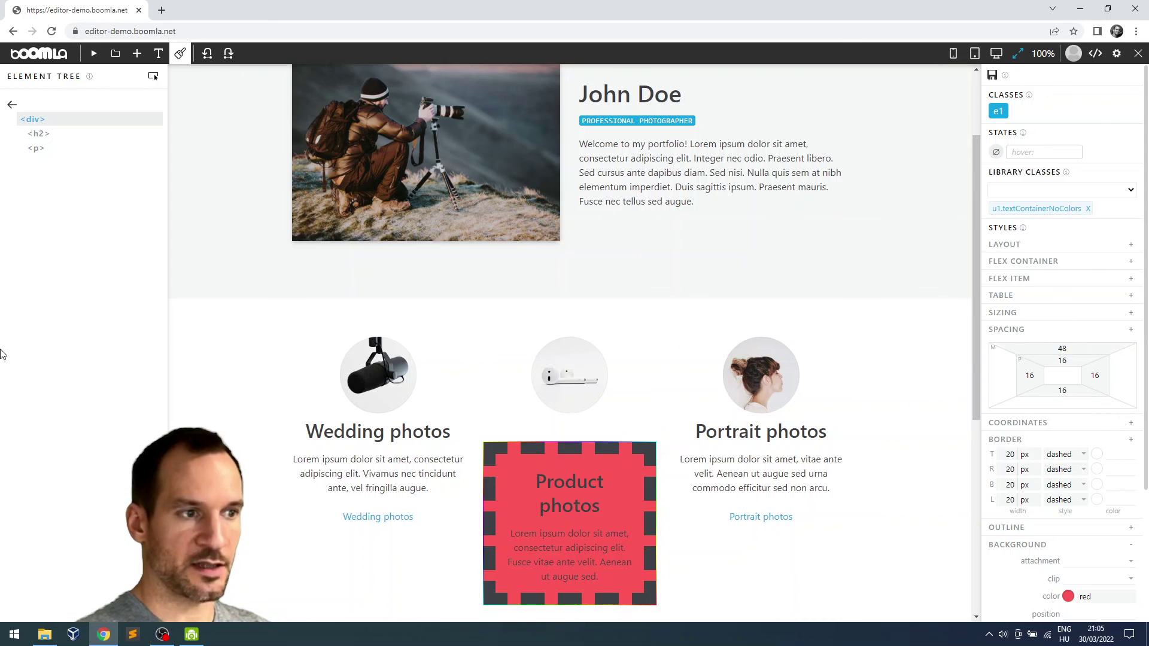
{"action": "left_click", "coordinate": [180, 56]}
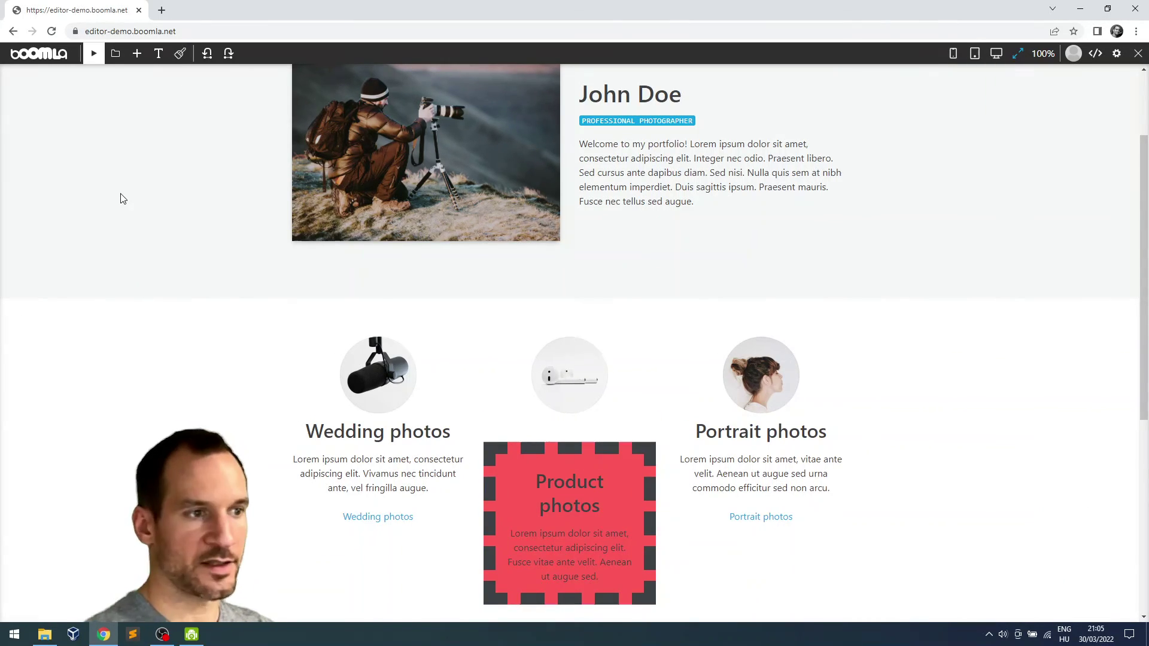